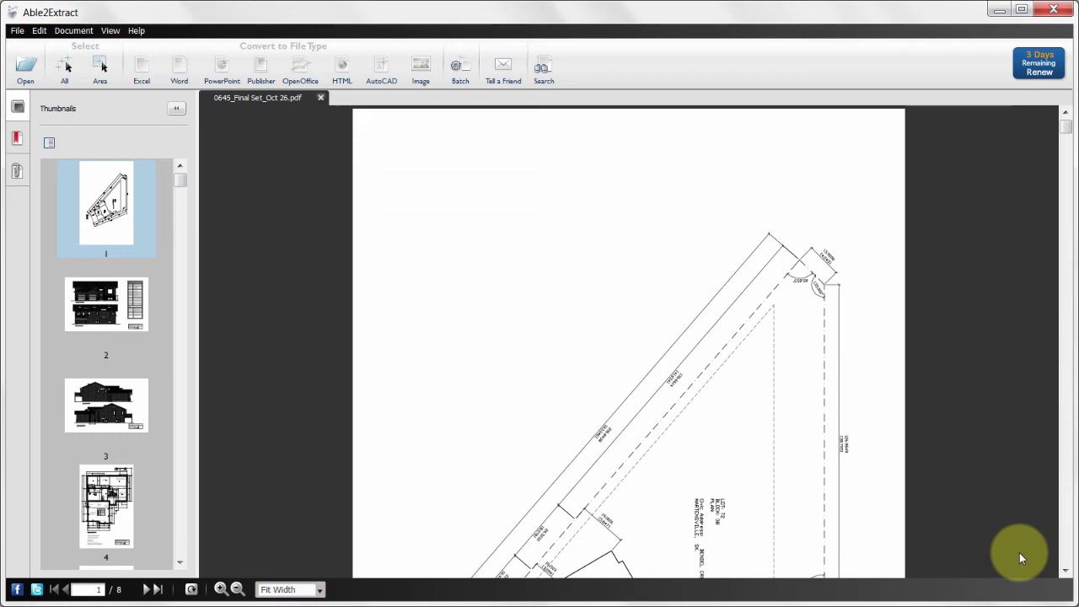
Step: Page through the thumbnails to the page 4 floor plan, zoom to 100%, and select all content
left_click(105, 297)
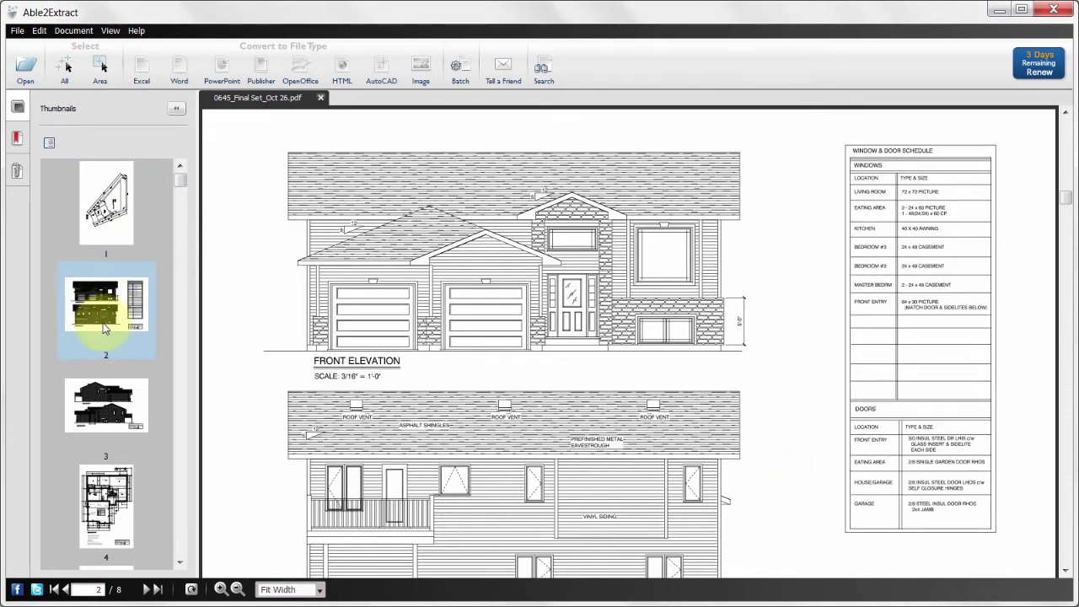
left_click(105, 401)
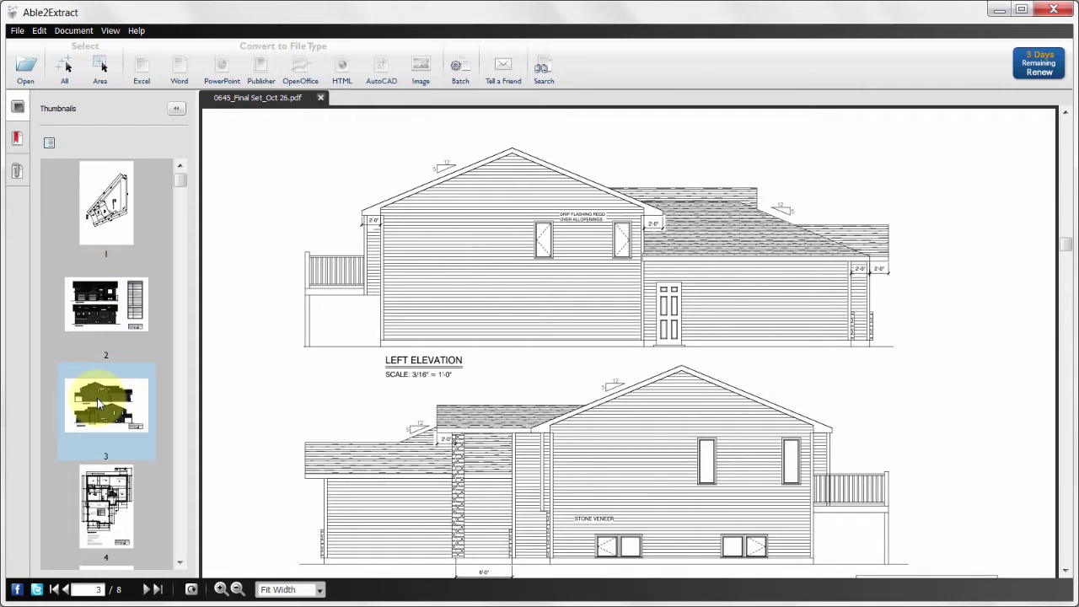
left_click(97, 498)
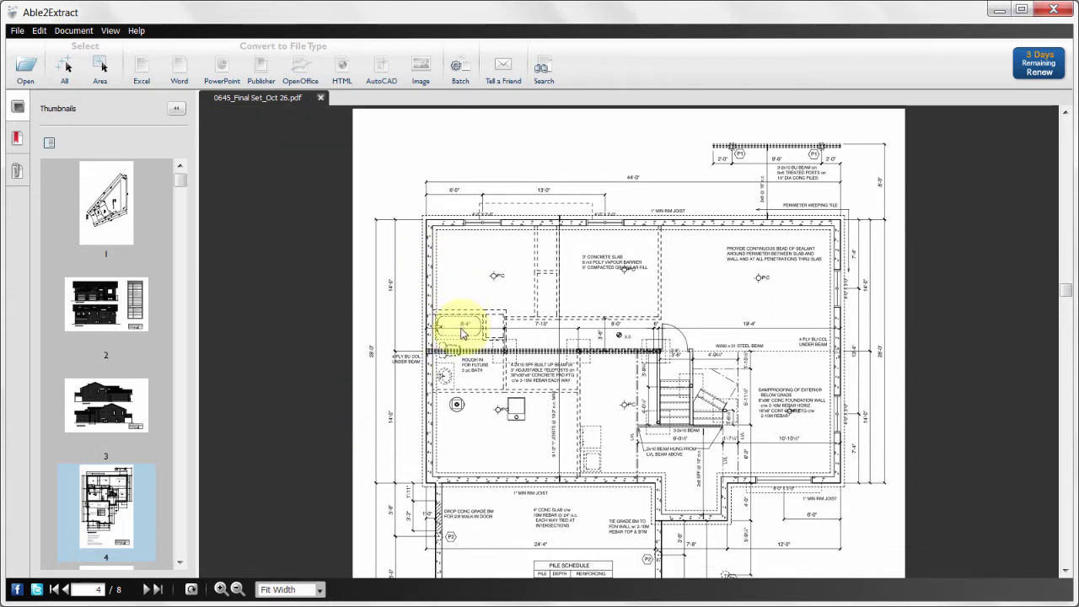
left_click(320, 590)
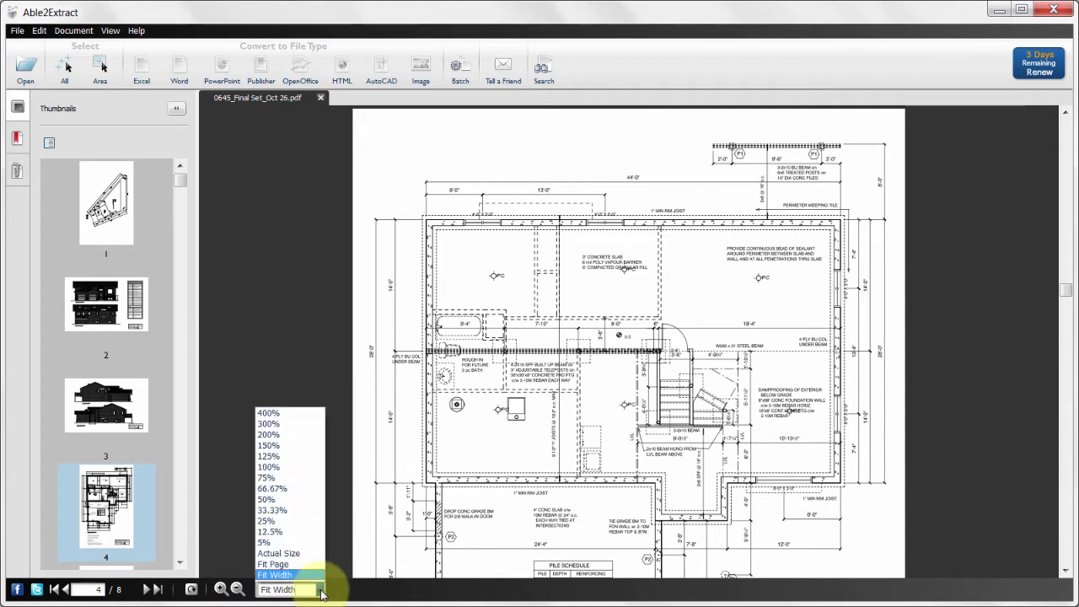
left_click(285, 466)
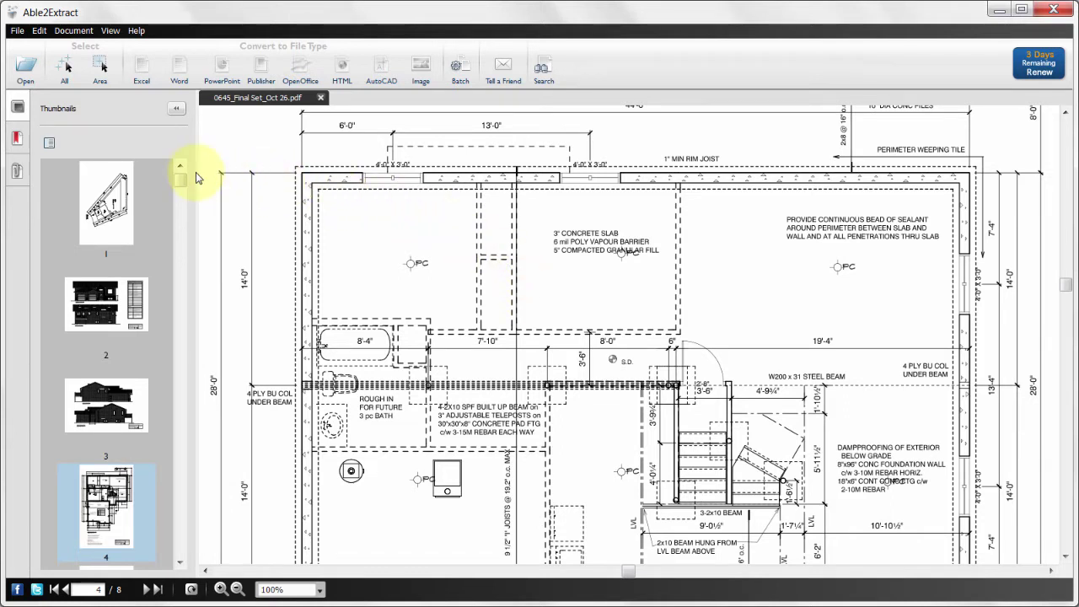
left_click(65, 68)
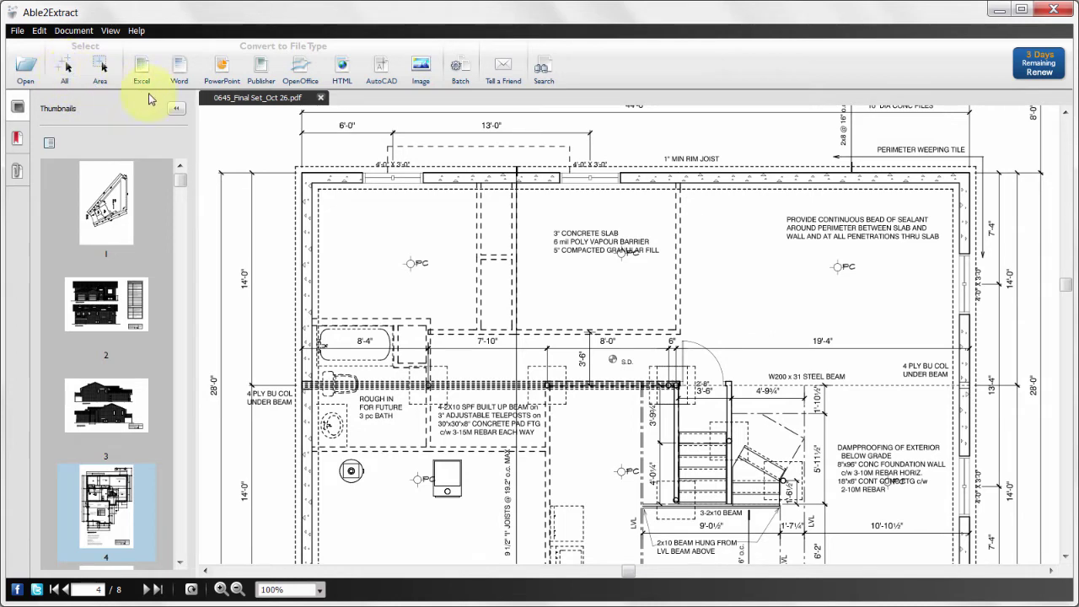
Step: Convert the selected floor plan to AutoCAD in inches with connected segments merged into polylines
left_click(382, 74)
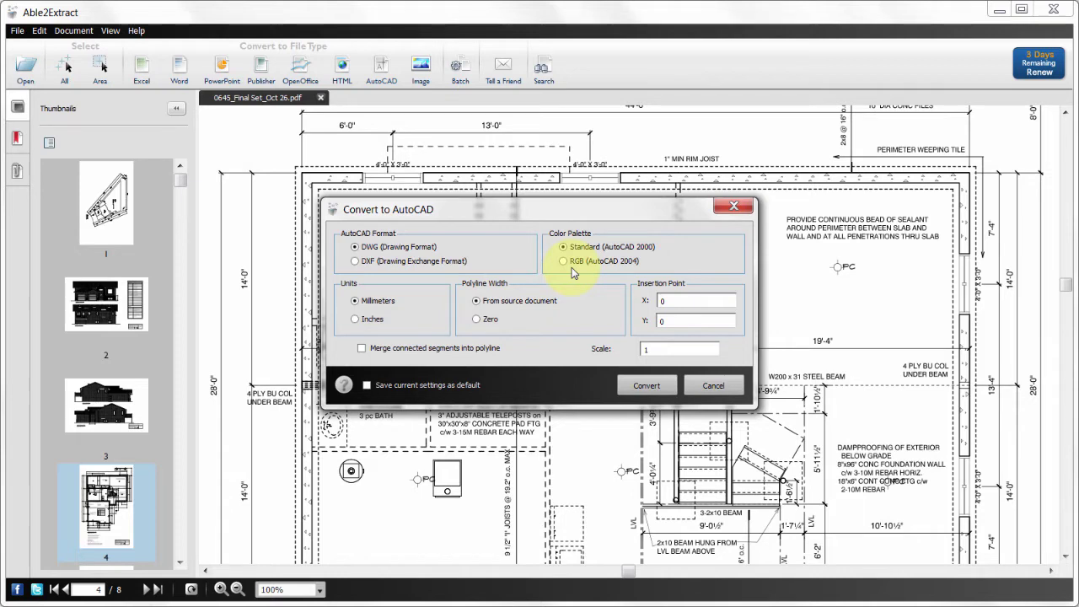
left_click(372, 321)
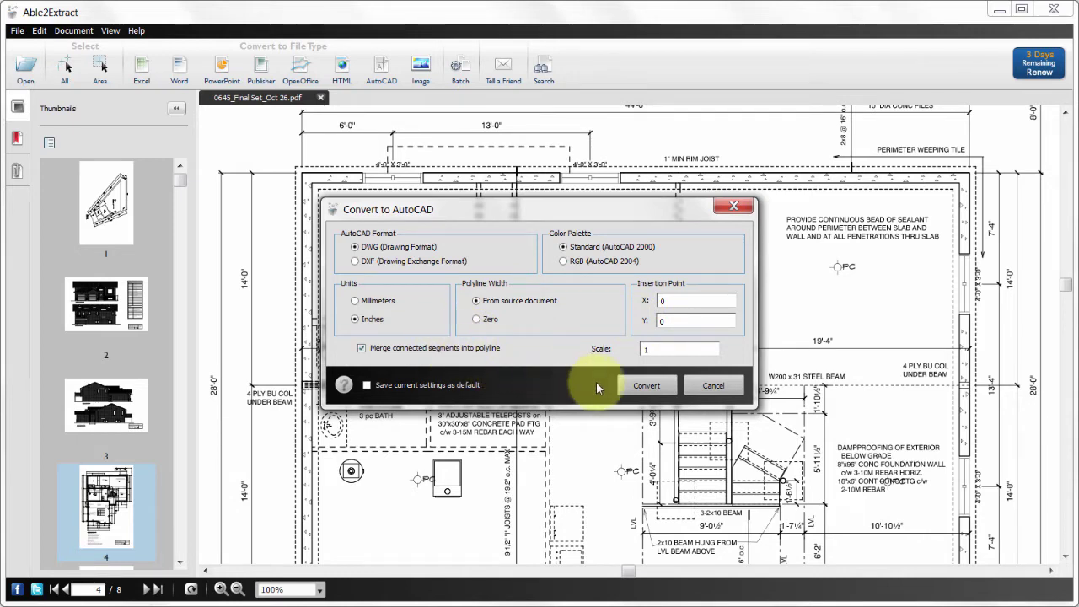
left_click(645, 387)
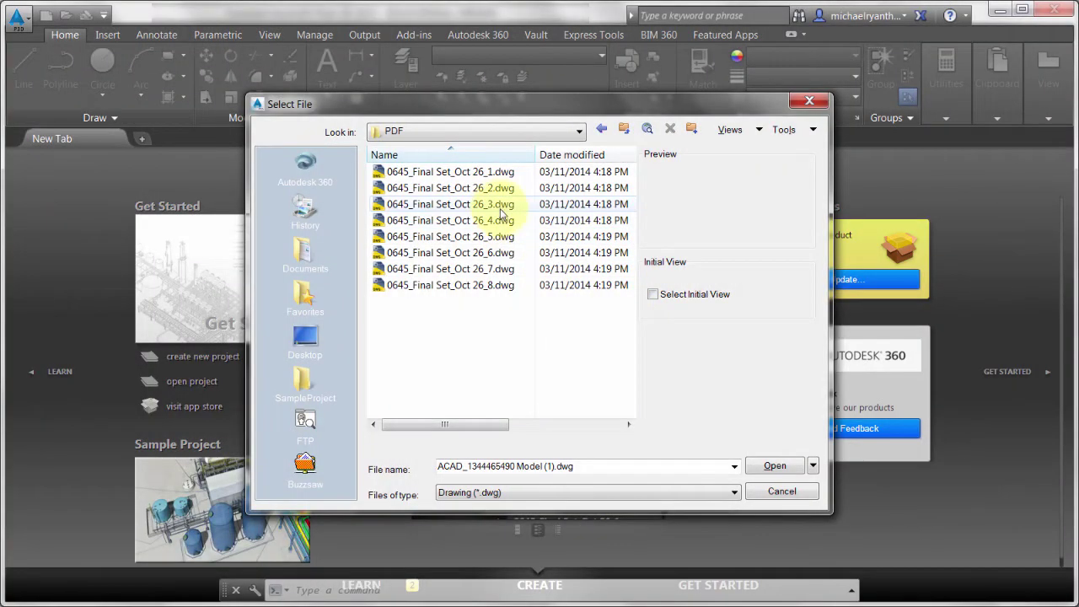
Step: Open 0645_Final Set_Oct 26_4.dwg, continuing past the non-Autodesk file warning
left_click(500, 208)
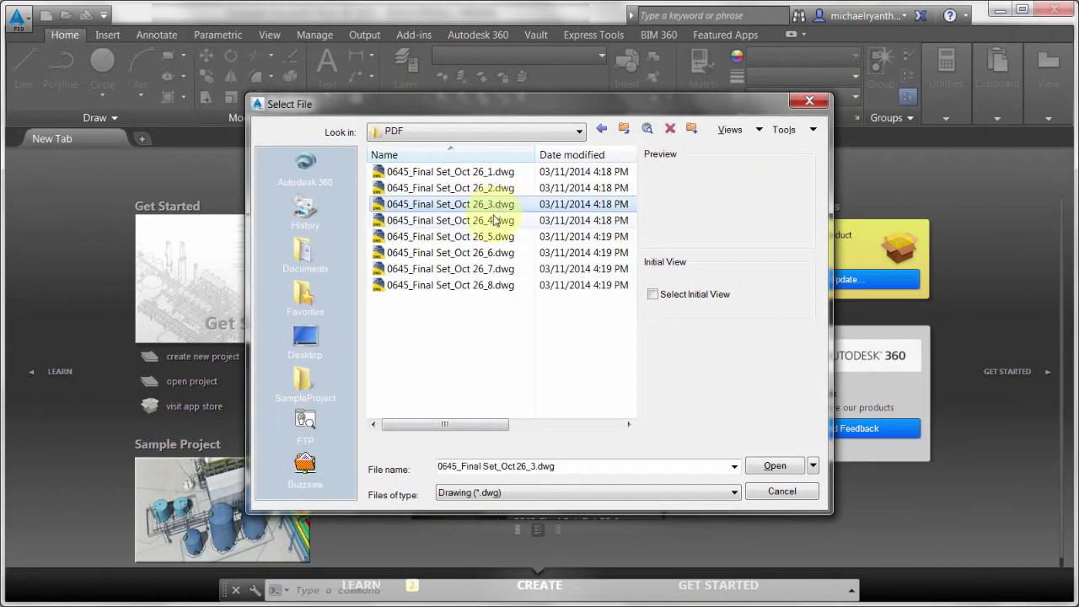
left_click(498, 221)
left_click(758, 474)
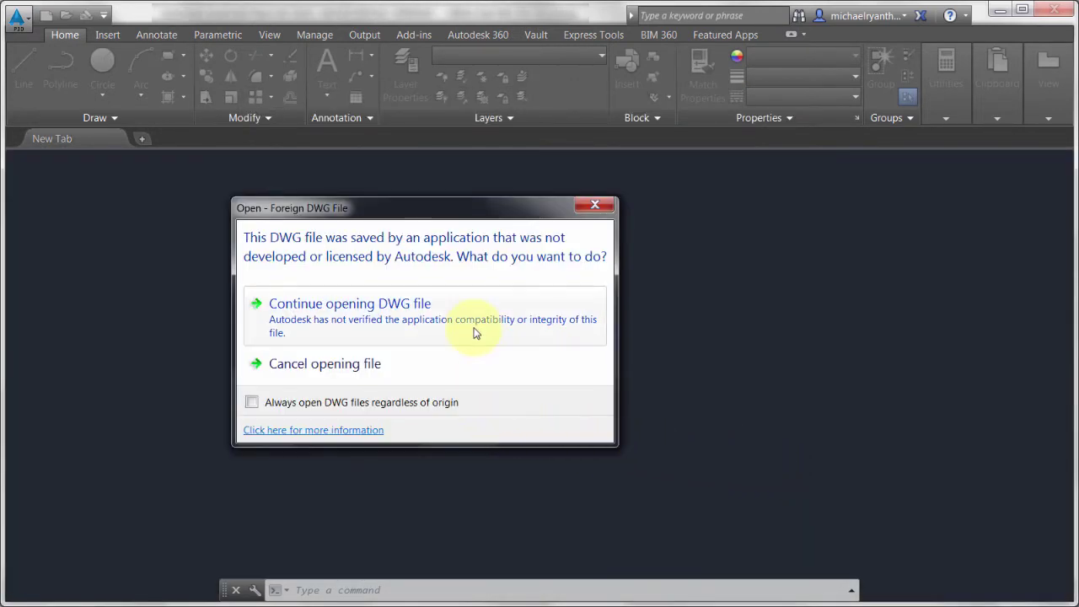
left_click(475, 328)
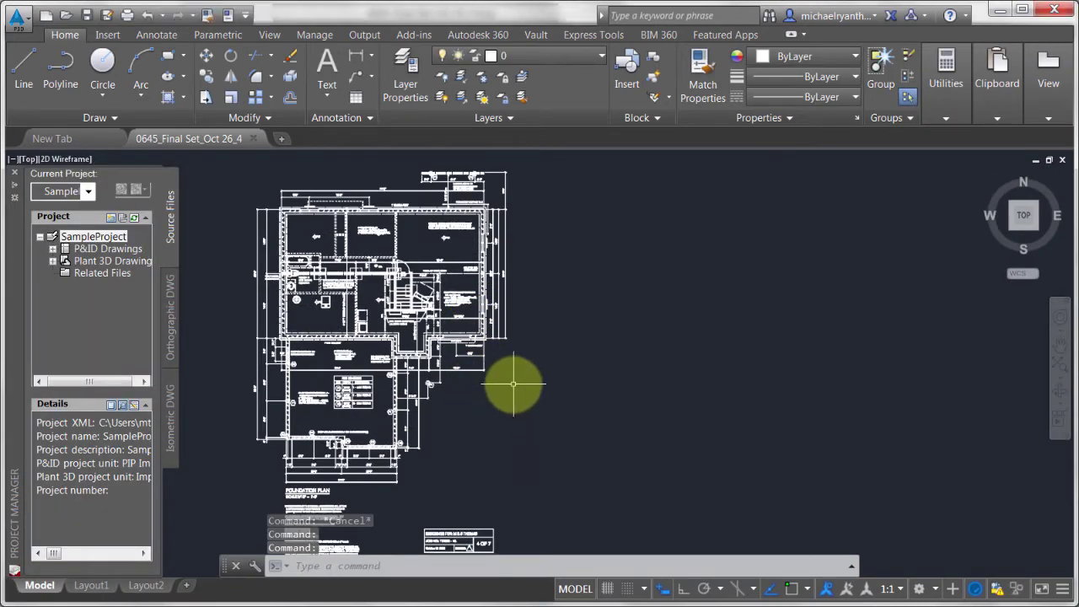
Step: Close the project manager palette and pan and zoom to the plan's top wall
middle_click_drag(513, 384, 601, 437)
key("ctrl+5")
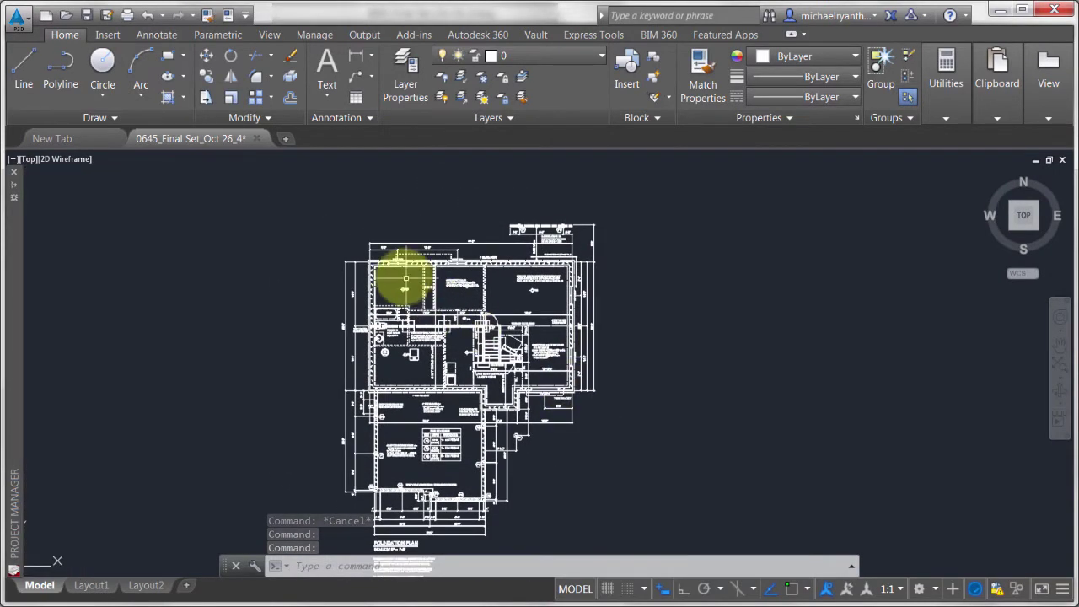
scroll(408, 278, "up", 4)
scroll(408, 278, "up", 3)
middle_click_drag(386, 277, 475, 360)
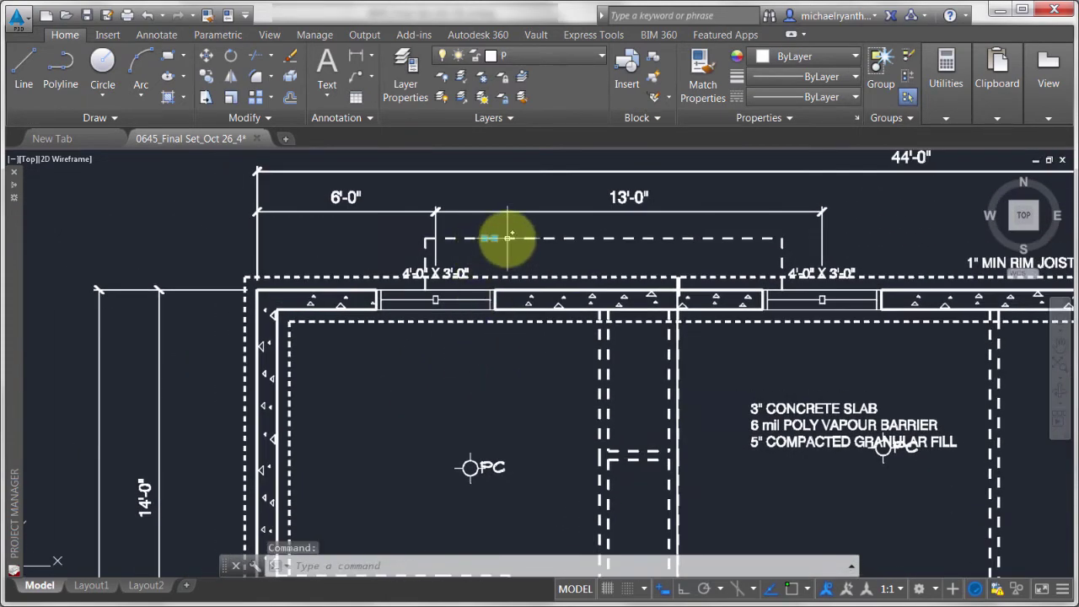
Step: Inspect a dashed header line and hatches, including the hatch forming the digit 1
left_click(503, 238)
key("Escape")
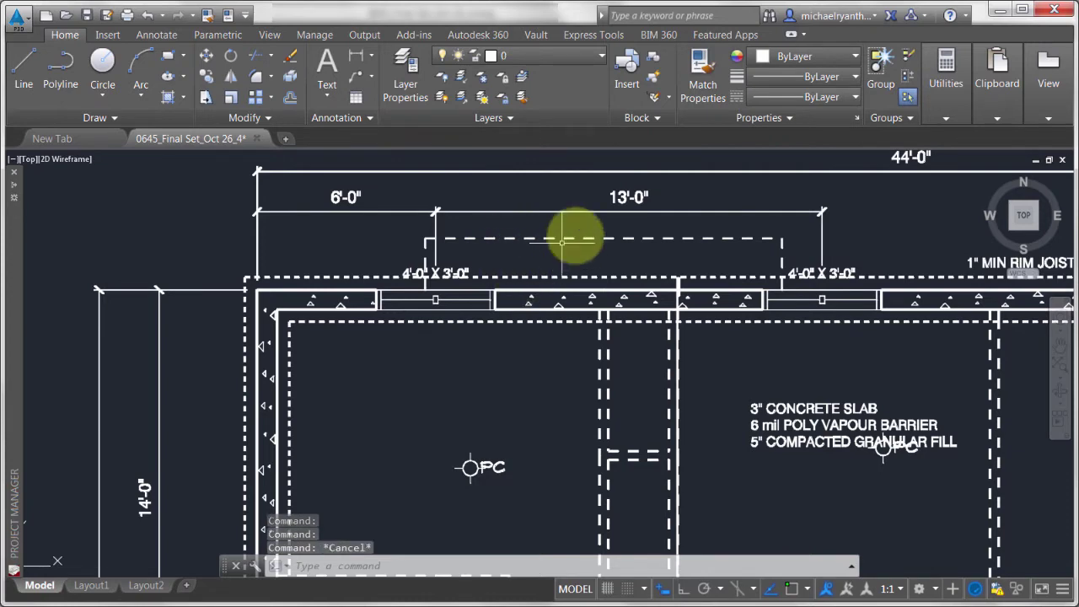
left_click(615, 196)
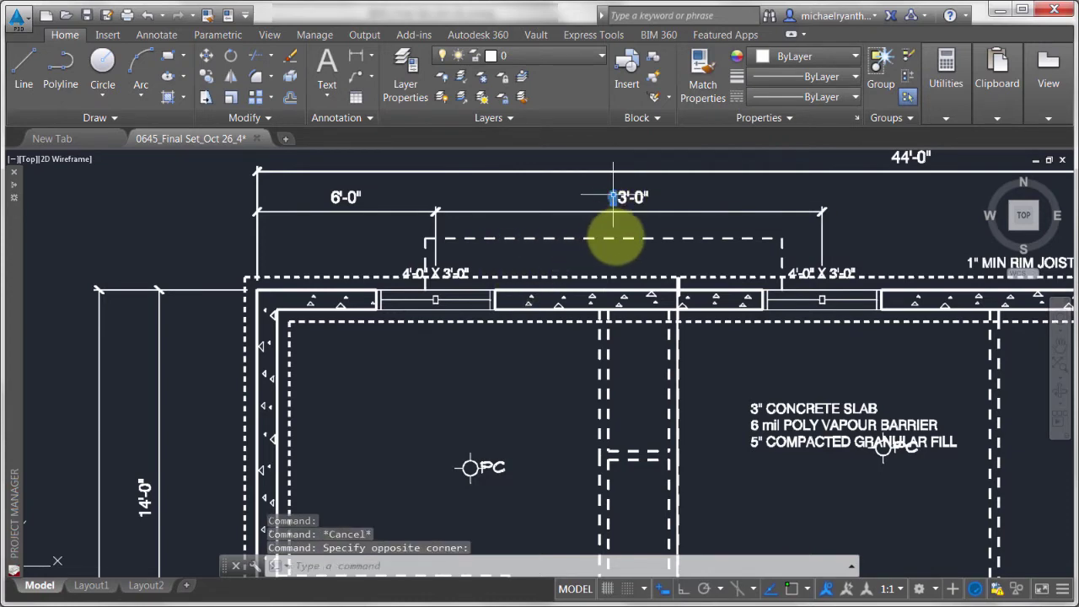
left_click(614, 241)
key("Escape")
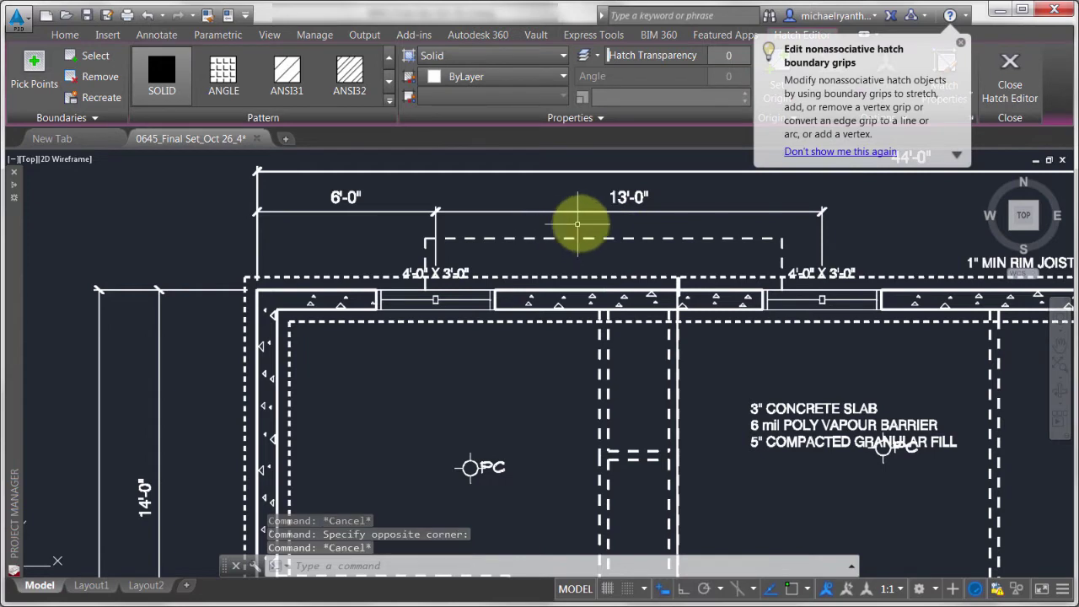
scroll(628, 194, "up", 6)
left_click(540, 185)
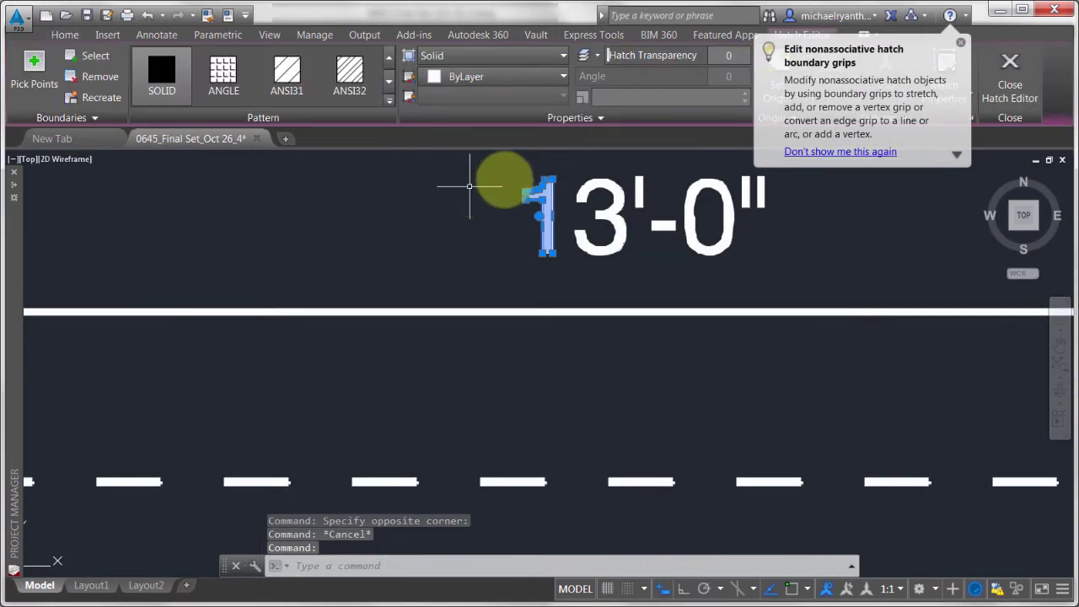
left_click(961, 42)
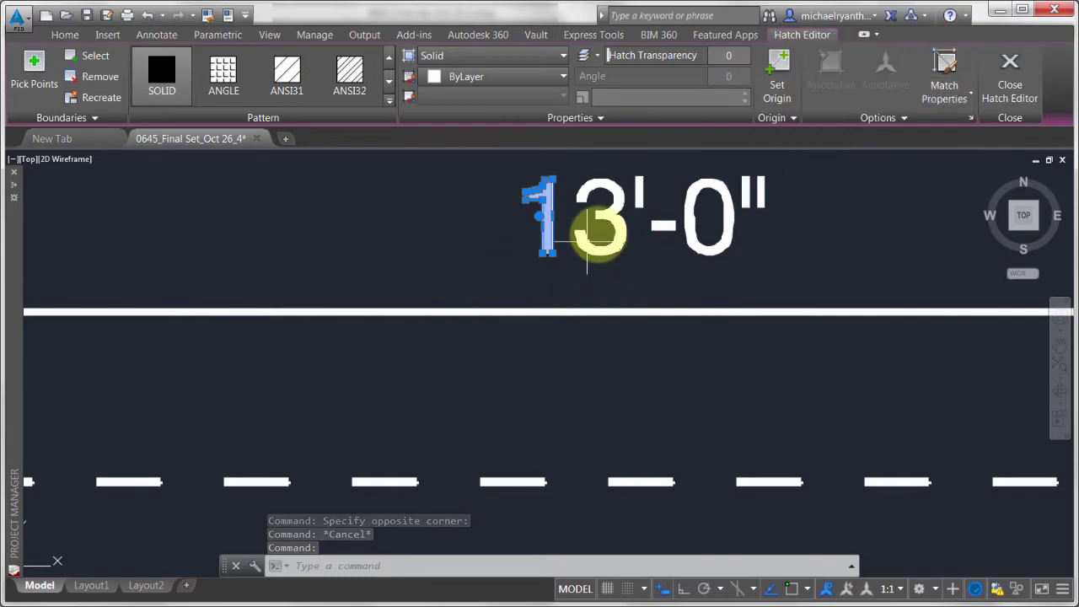
key("Escape")
scroll(487, 276, "down", 5)
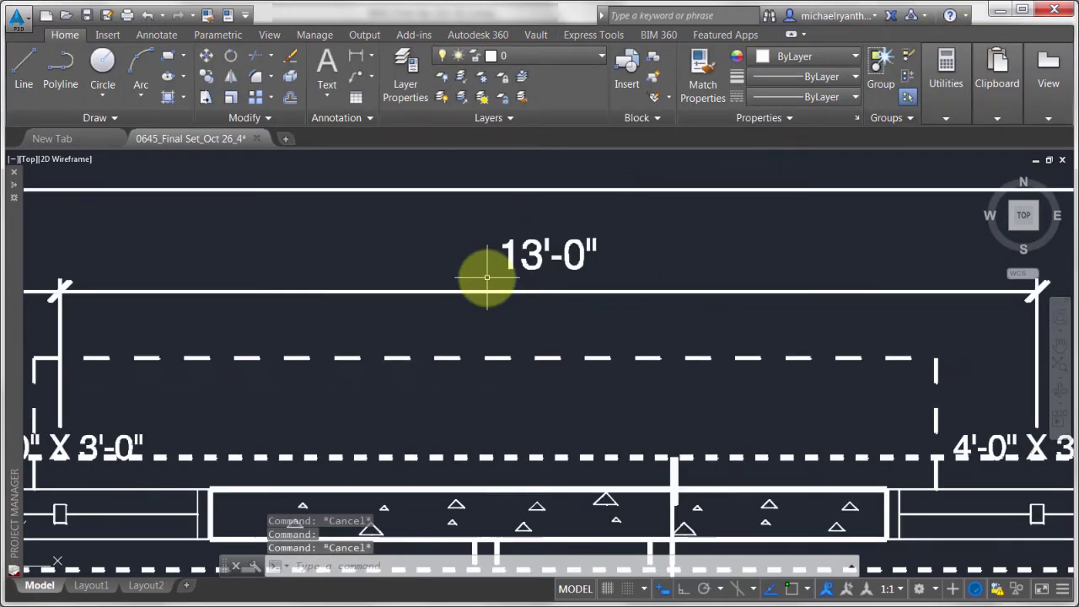
Step: Window-select the hatch near the concrete slab note and LIST it: a SOLID hatch on layer H
middle_click_drag(645, 371, 492, 234)
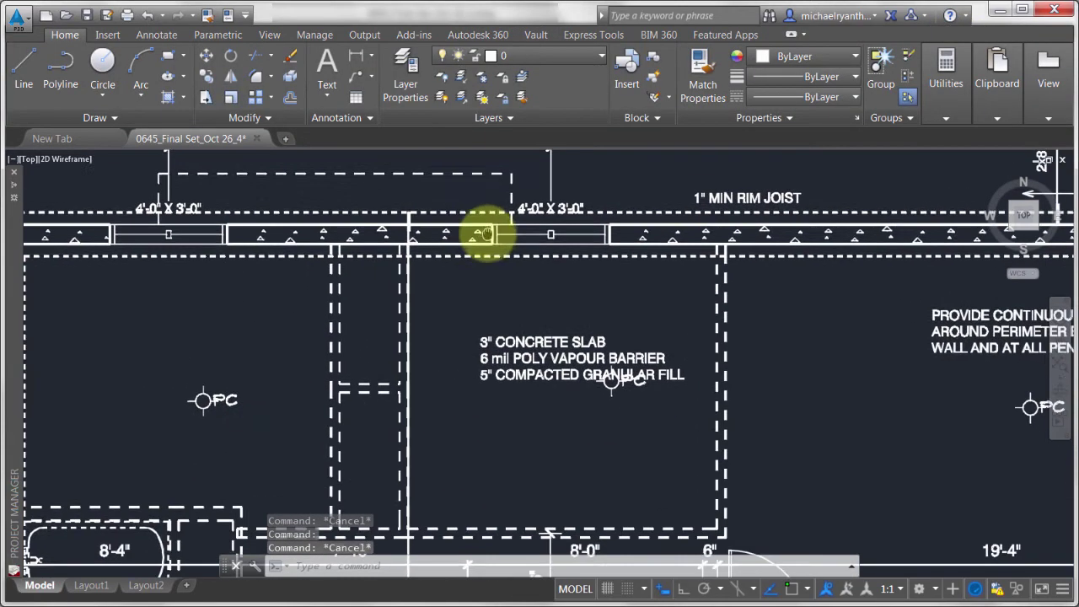
left_click(472, 337)
left_click(432, 348)
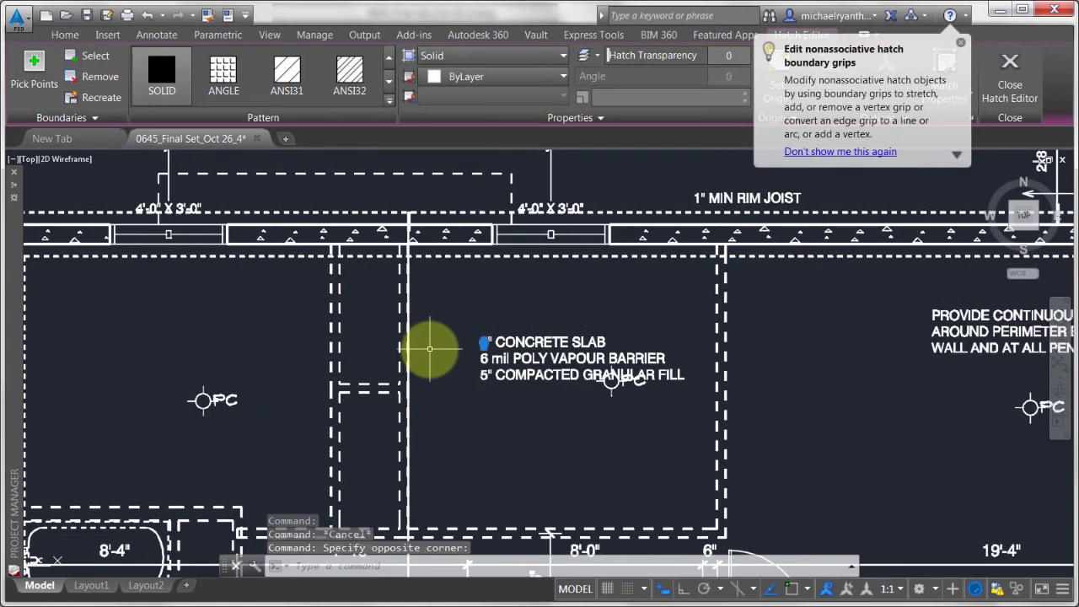
mouse_move(429, 348)
type("LI")
key("Return")
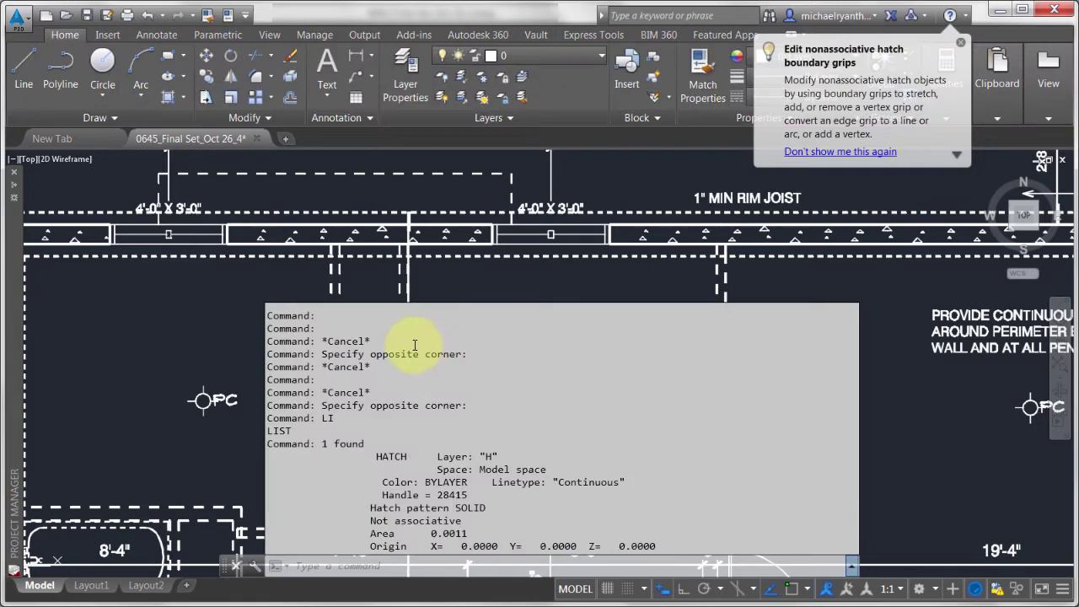
left_click(267, 335)
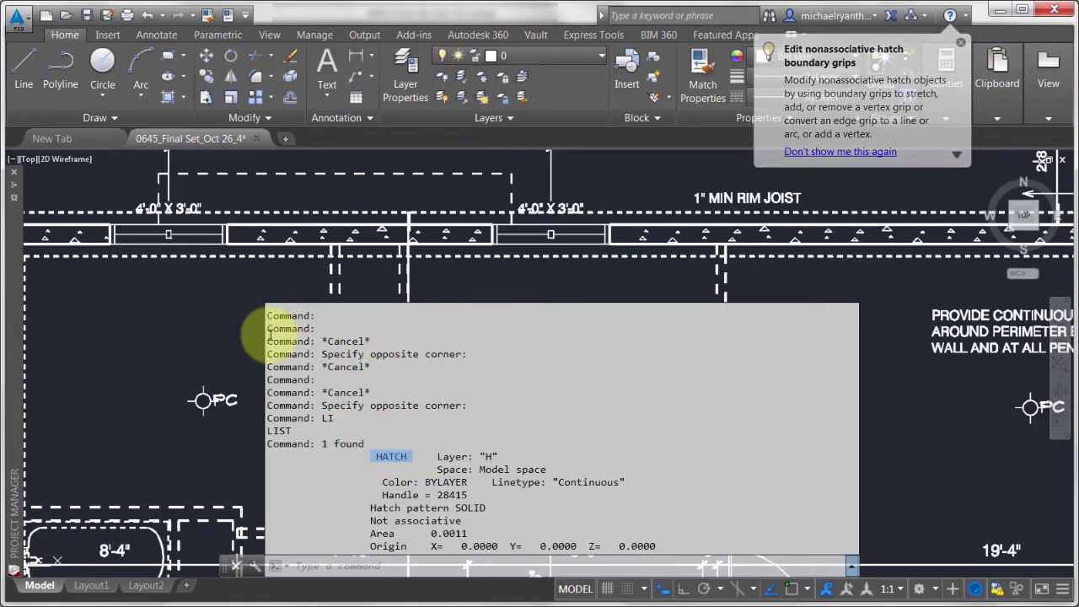
scroll(239, 325, "down", 3)
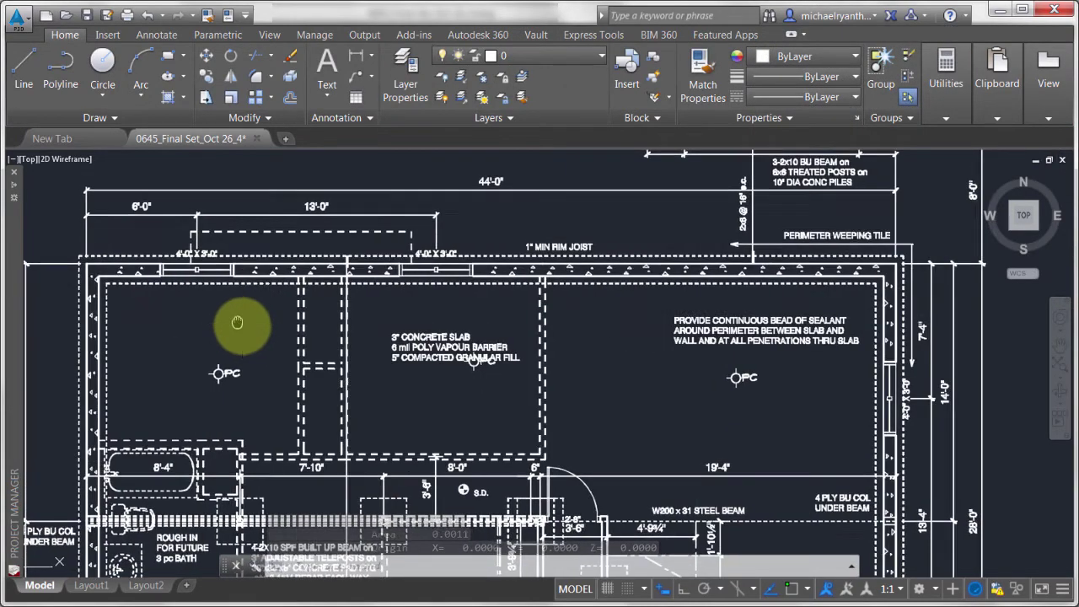
Step: Zoom in and measure a distance from the wall corner with Endpoint snap, then cancel
scroll(236, 316, "up", 1)
scroll(269, 314, "up", 4)
scroll(270, 313, "up", 2)
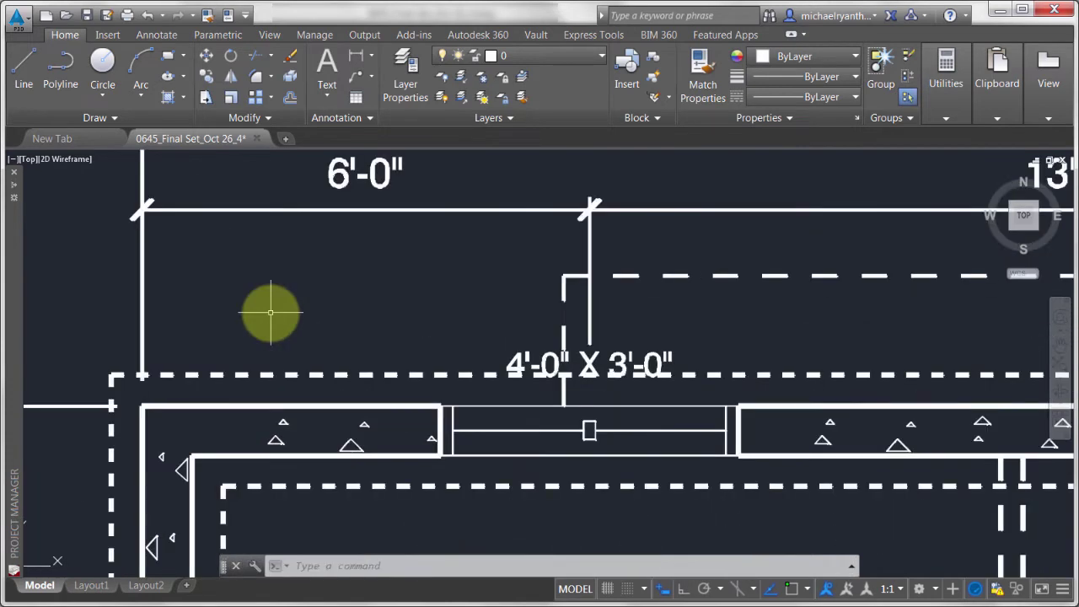
type("di")
key("Return")
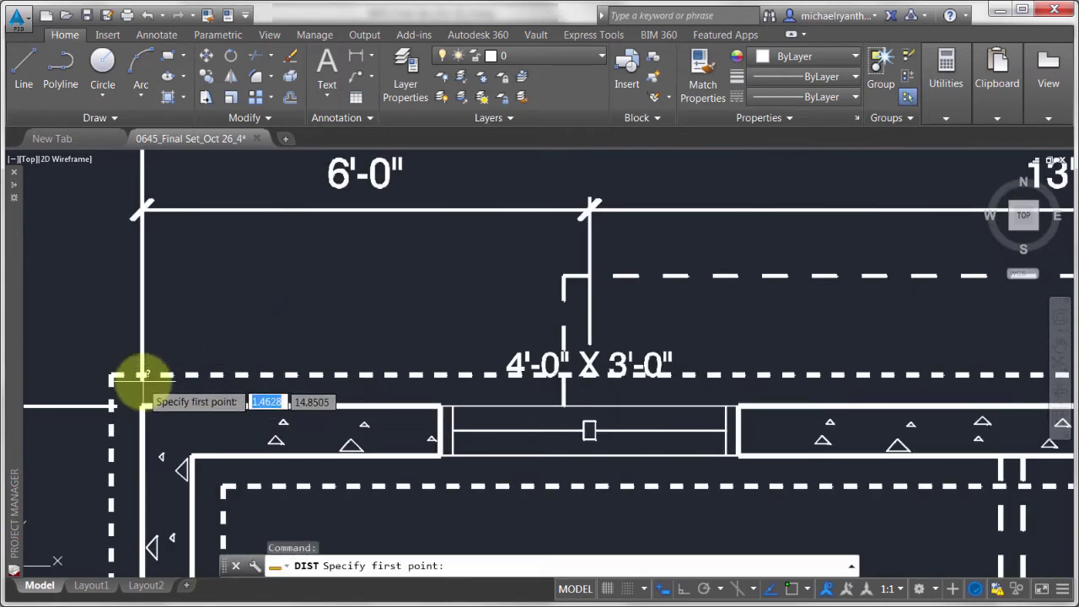
right_click(191, 323, "shift")
left_click(228, 421)
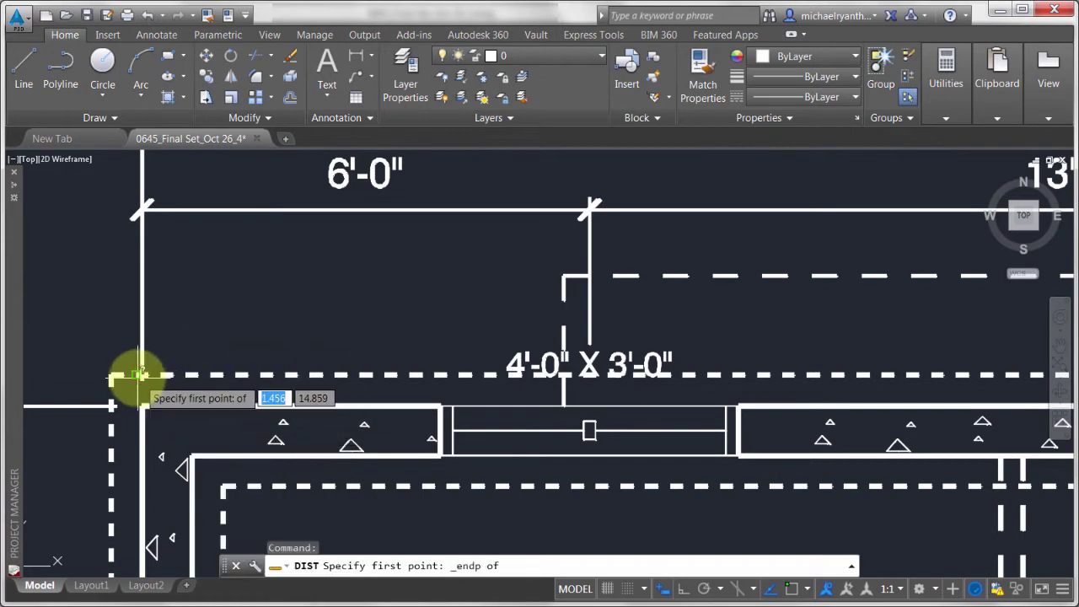
left_click(143, 376)
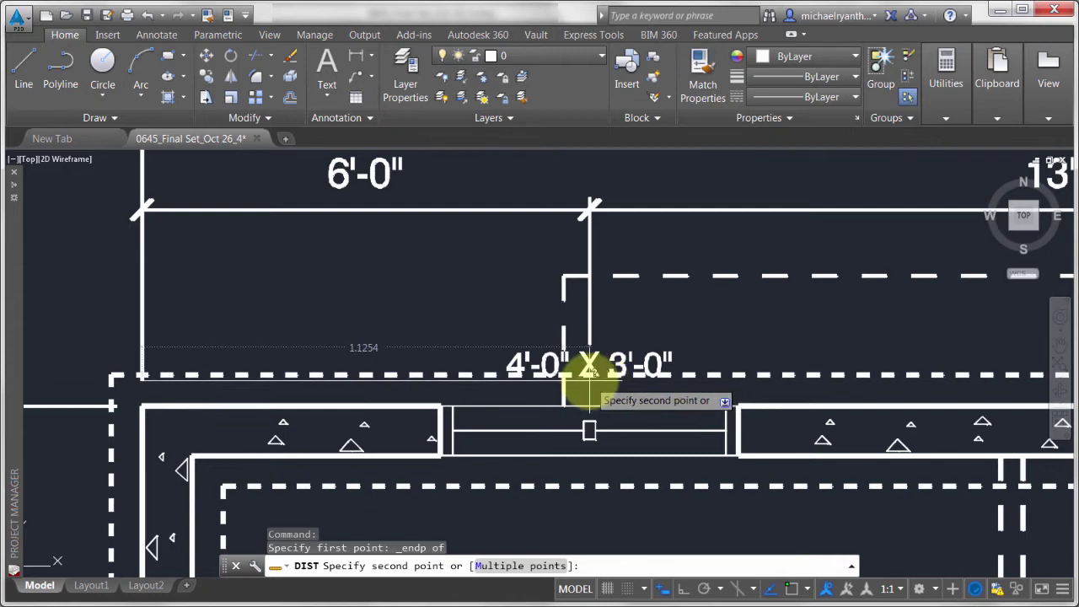
key("Escape")
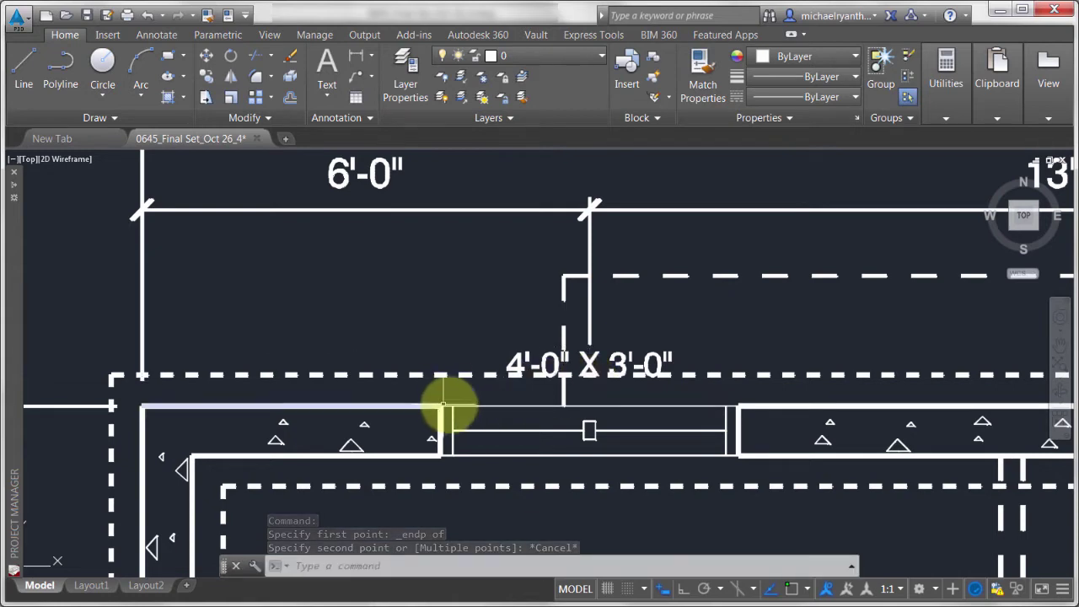
Step: Inspect the line across the window opening, then display the layer list of 0, H and P
left_click(466, 406)
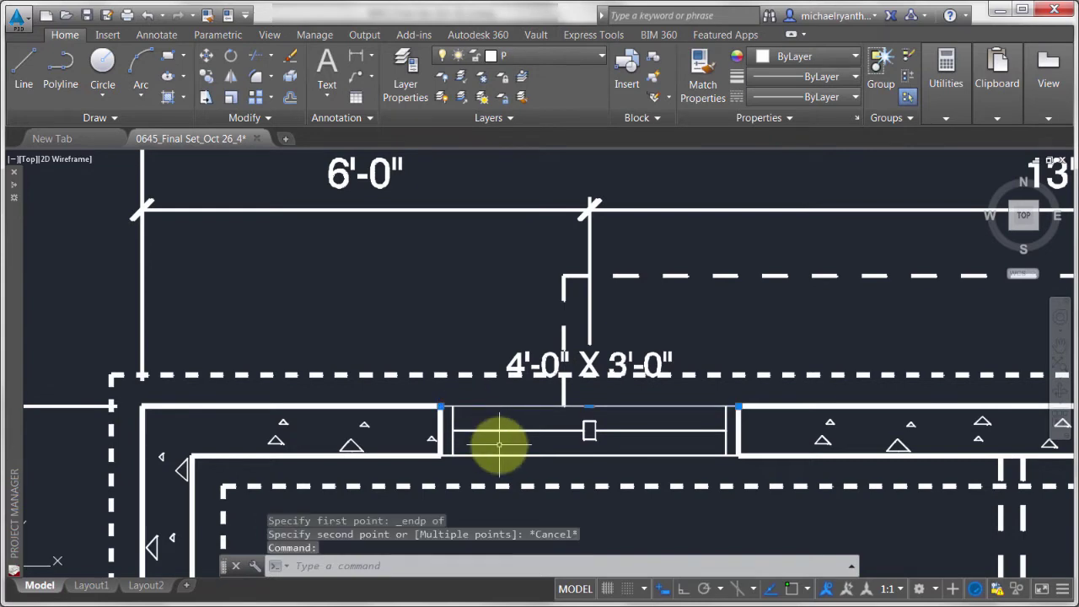
key("Escape")
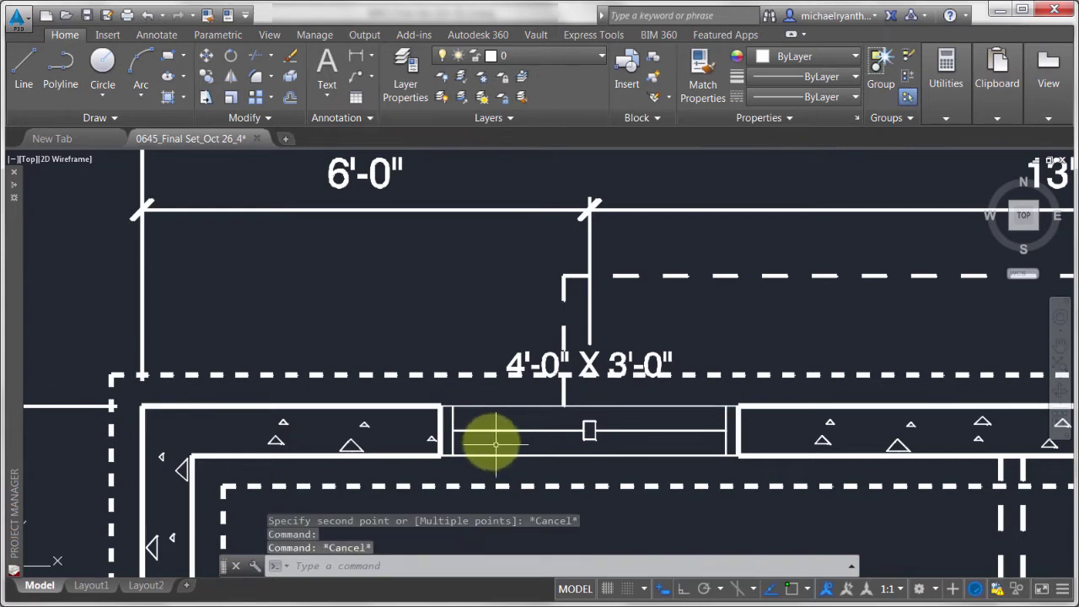
left_click(555, 52)
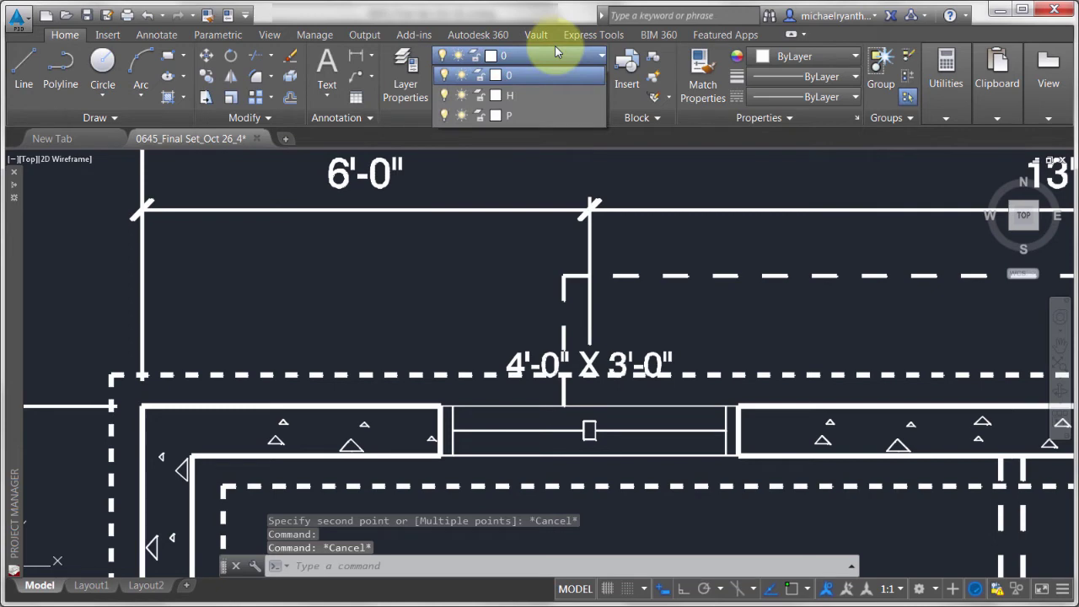
Step: Turn off layers 0 and H and pan the whole floor plan into view
left_click(444, 75)
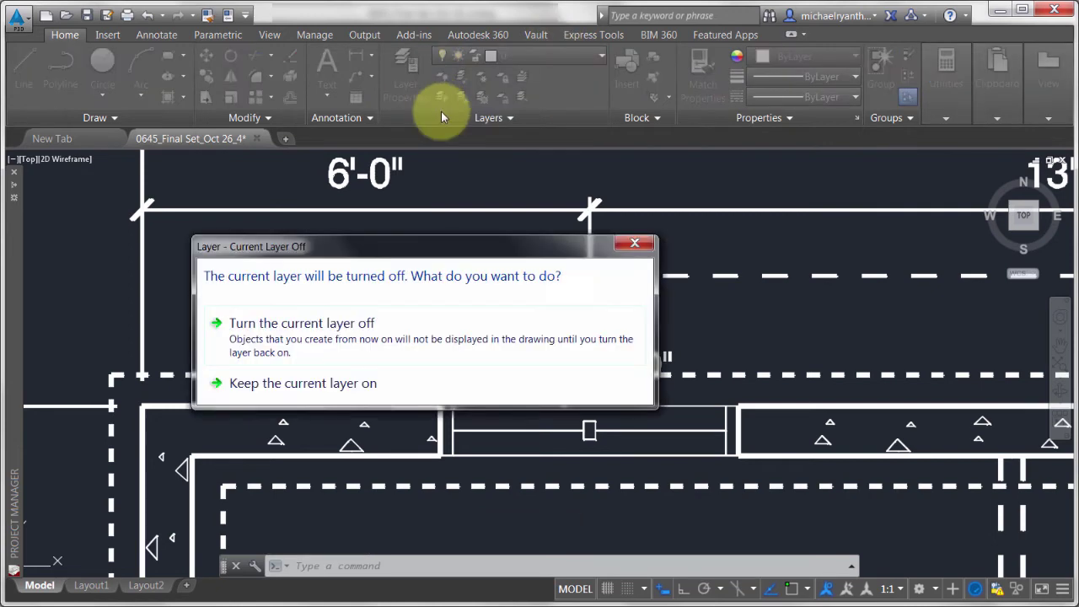
left_click(385, 337)
scroll(422, 325, "down", 2)
scroll(422, 326, "down", 2)
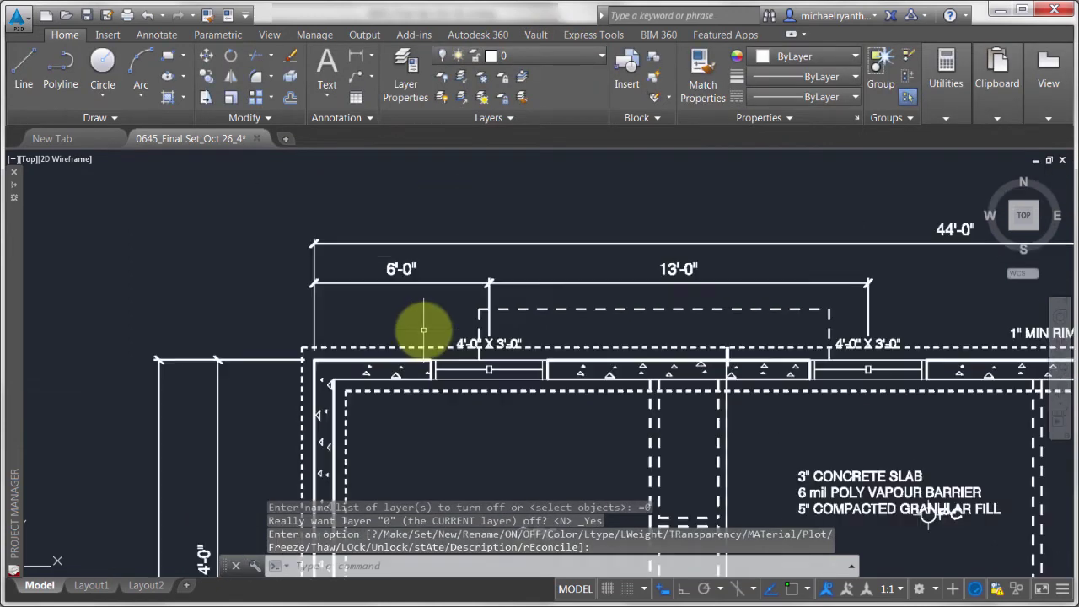
left_click(539, 55)
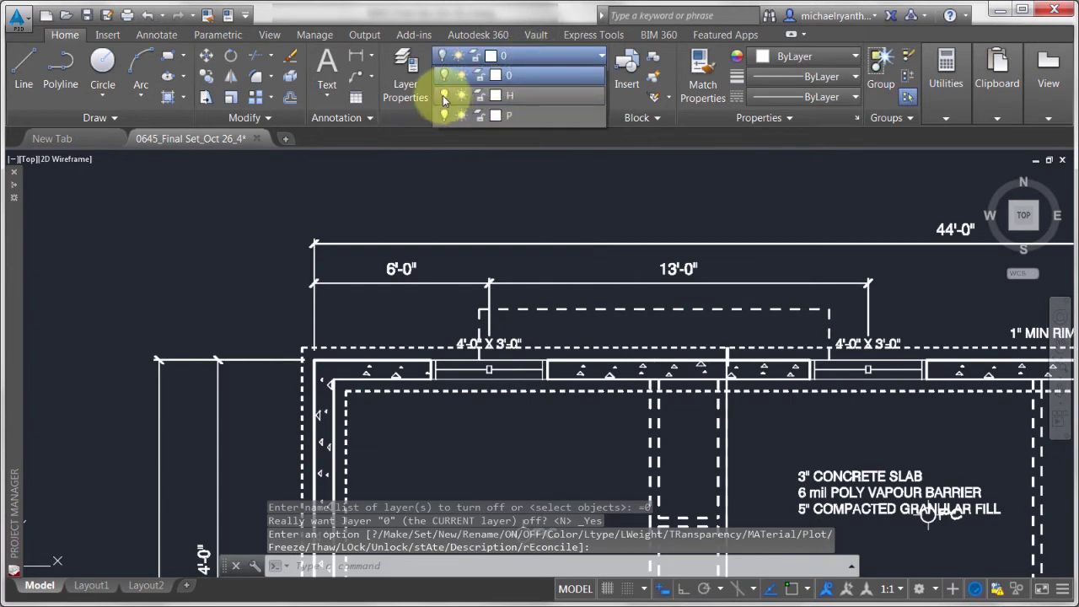
left_click(445, 96)
scroll(404, 194, "down", 2)
scroll(386, 224, "down", 2)
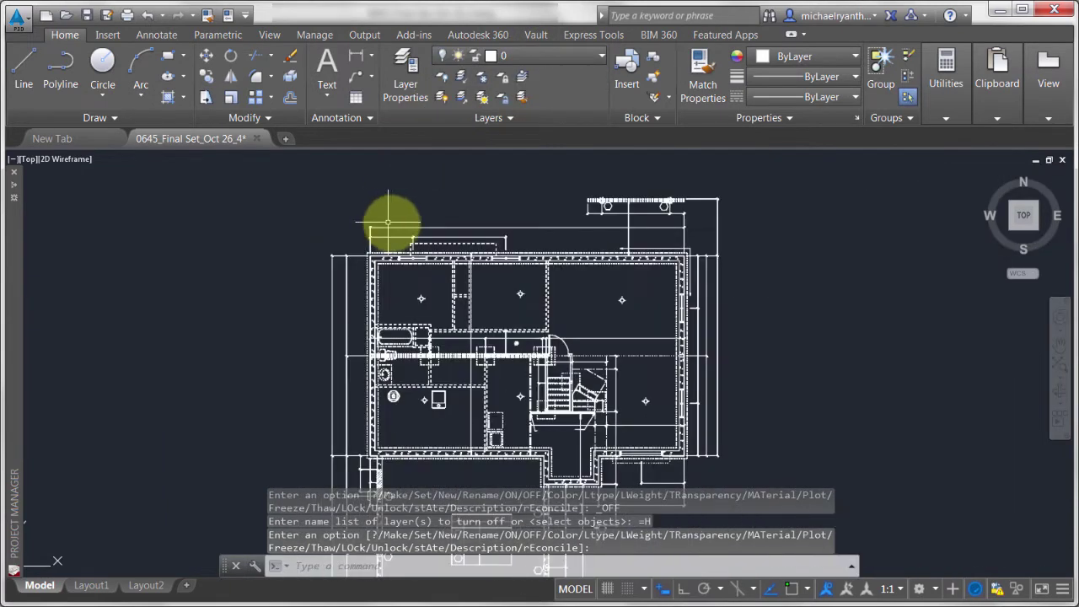
middle_click_drag(385, 226, 476, 272)
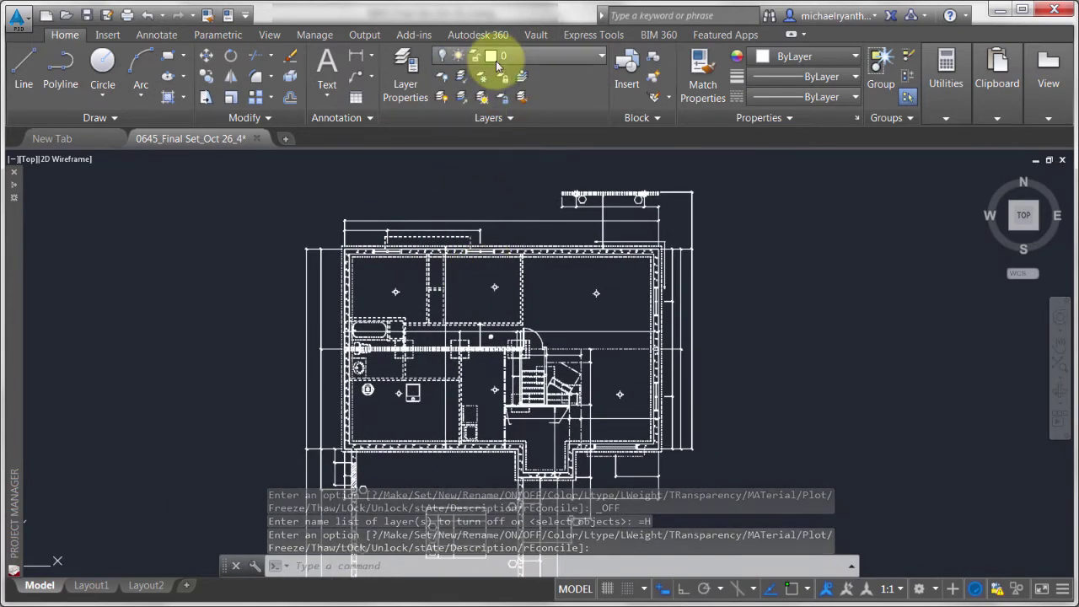
Step: Toggle layers P and H off and on, finding P holds the plan and leaving both on
left_click(494, 56)
left_click(446, 116)
left_click(445, 114)
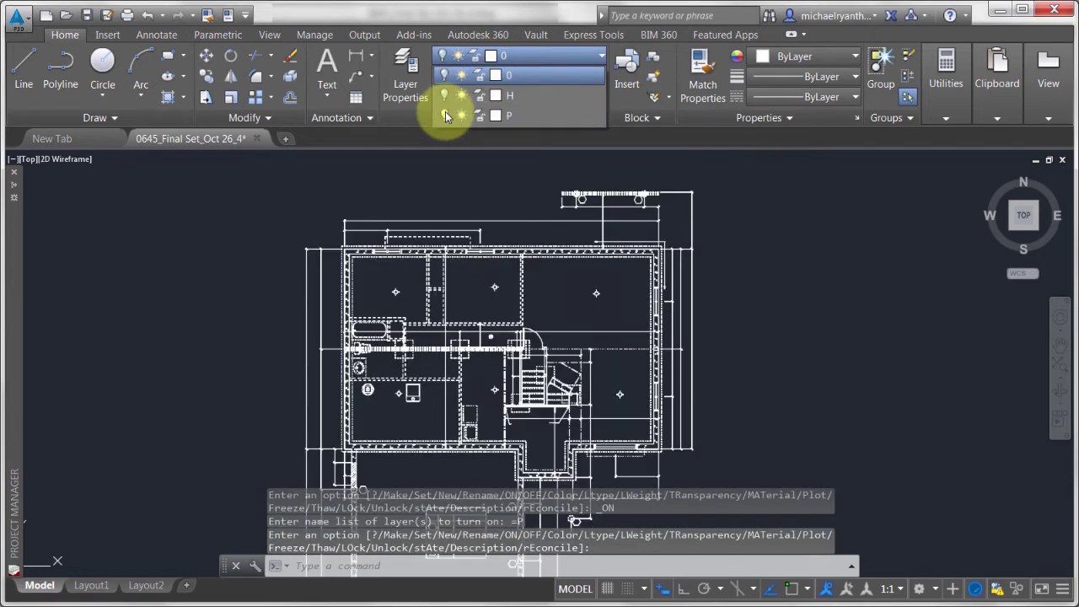
left_click(445, 113)
left_click(447, 95)
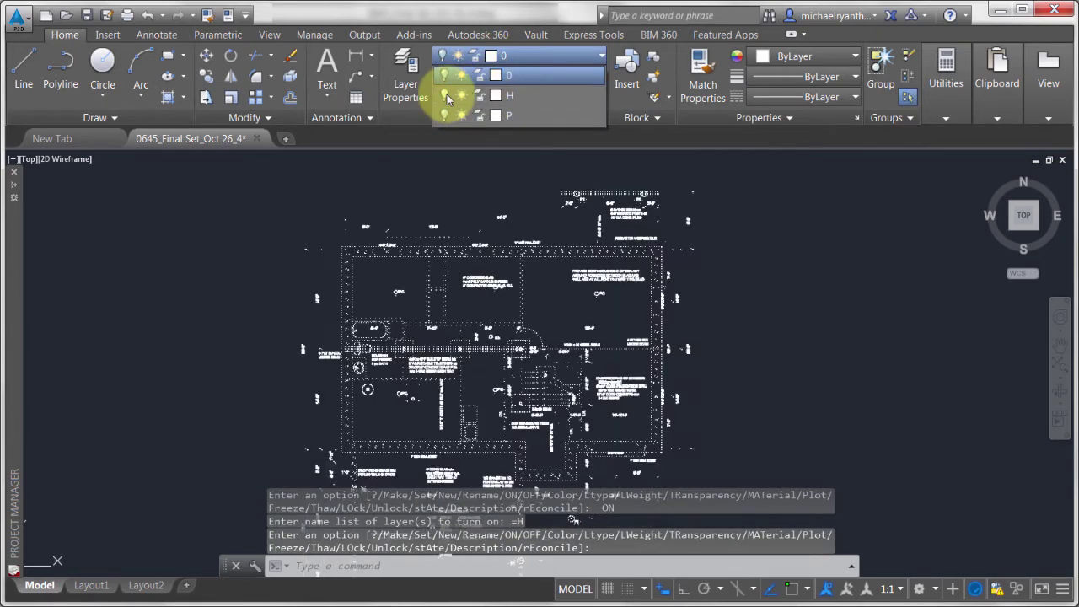
left_click(446, 95)
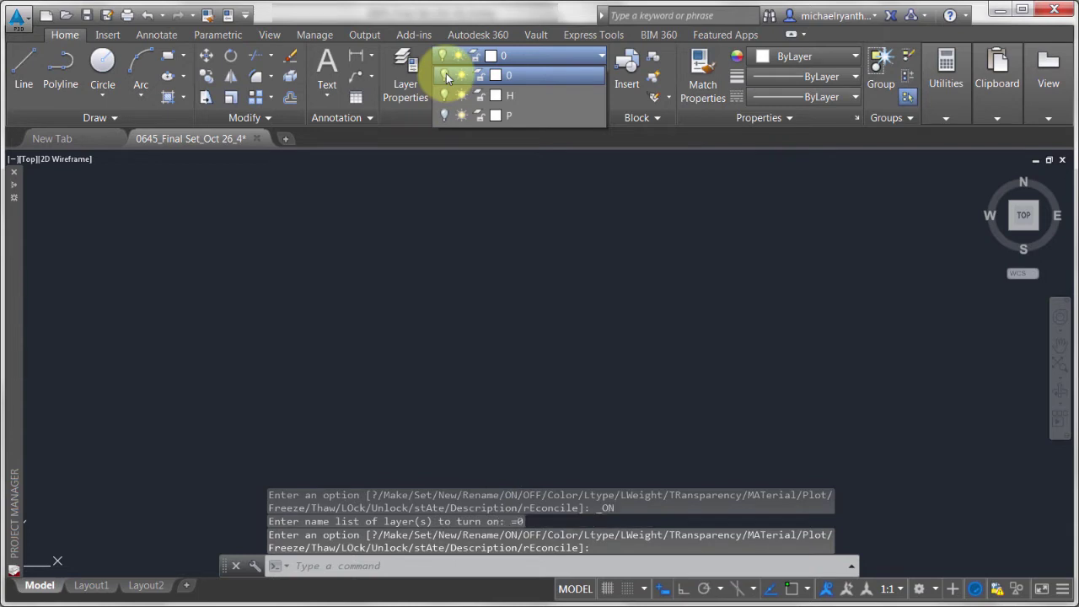
left_click(446, 95)
left_click(446, 115)
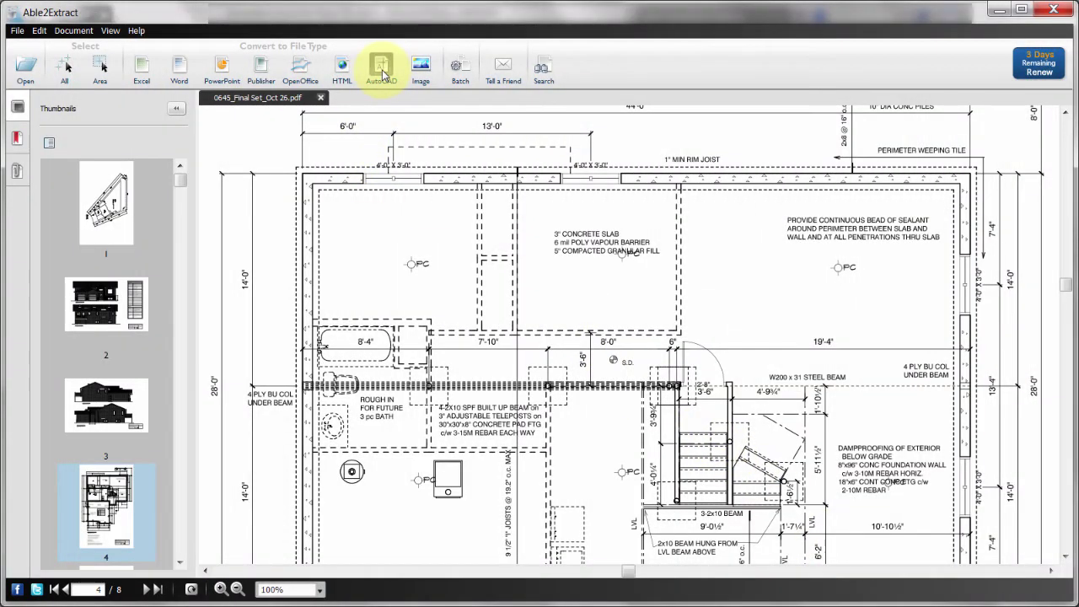
Step: Review the Convert to AutoCAD options, cancel without converting, and show the zoom level choices
left_click(382, 72)
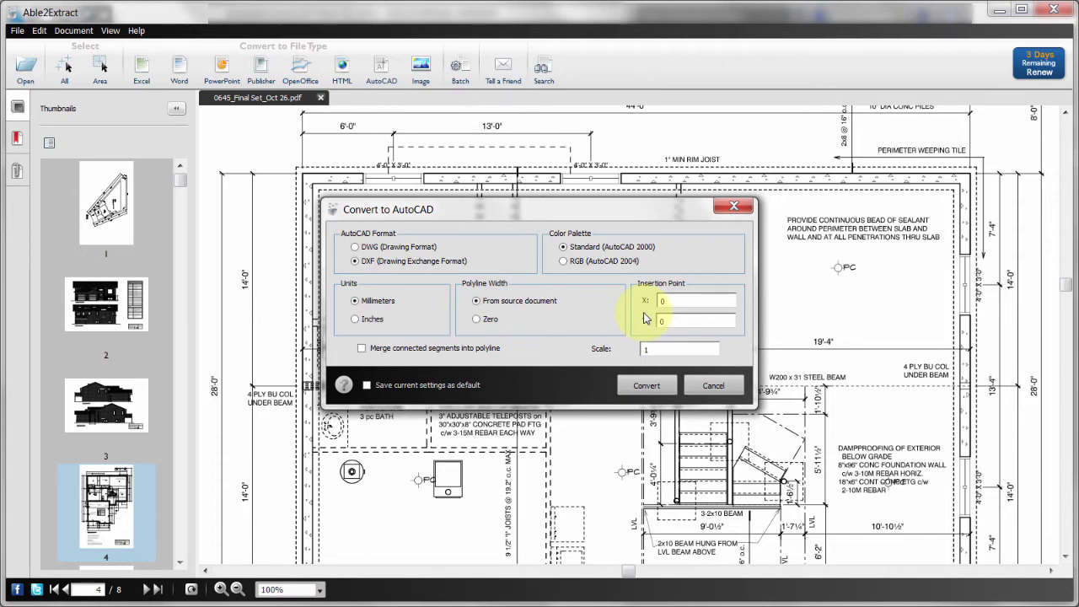
left_click(708, 383)
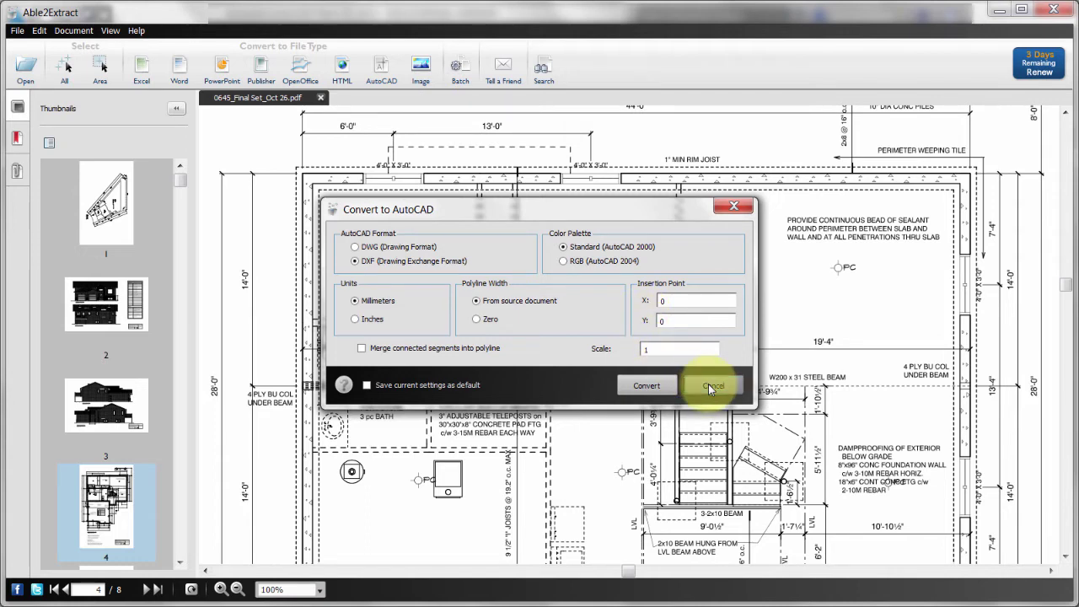
left_click(324, 589)
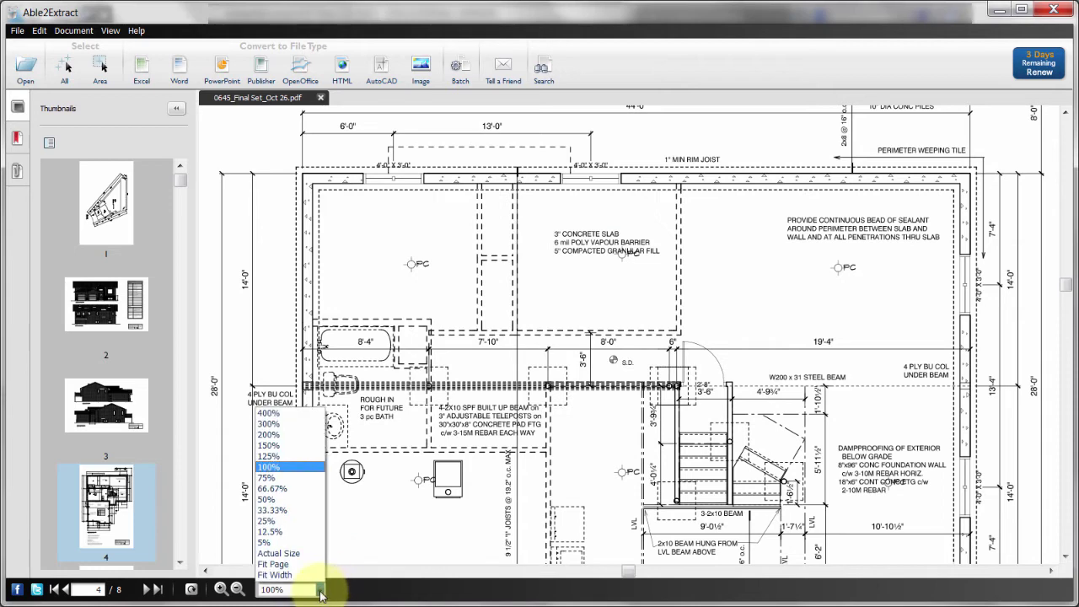
Step: Clear the text selection, zoom to 75%, and scroll down through the foundation plan and notes
left_click(299, 564)
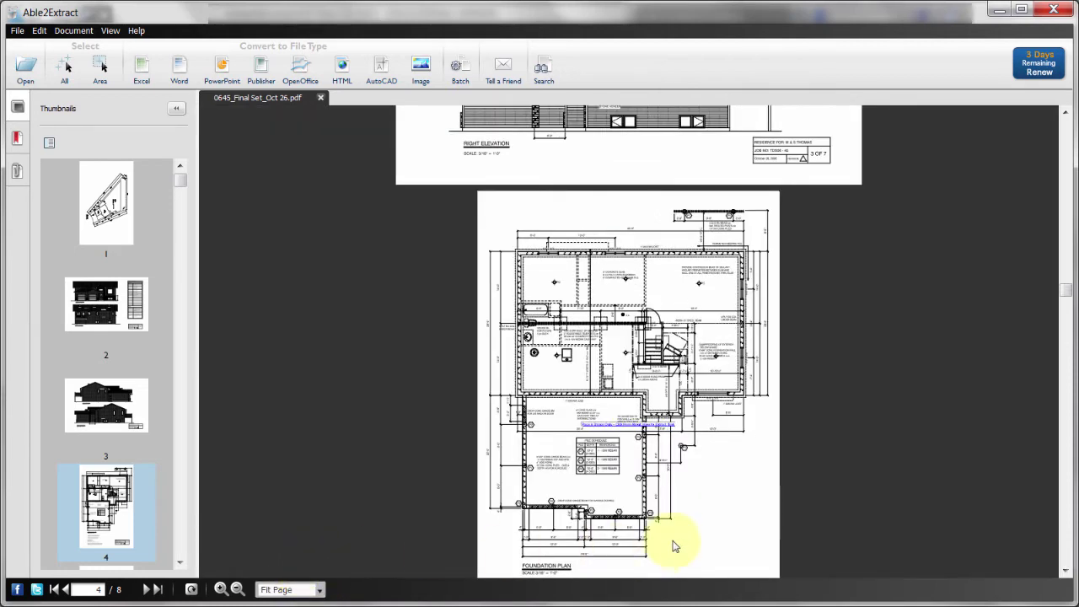
left_click(570, 559)
left_click(219, 589)
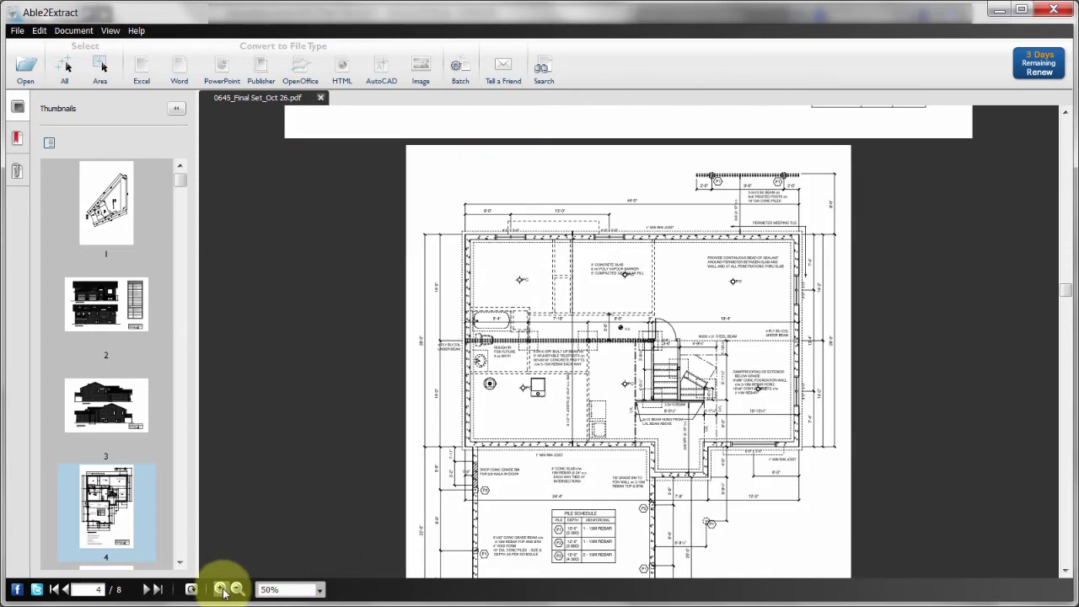
left_click(220, 589)
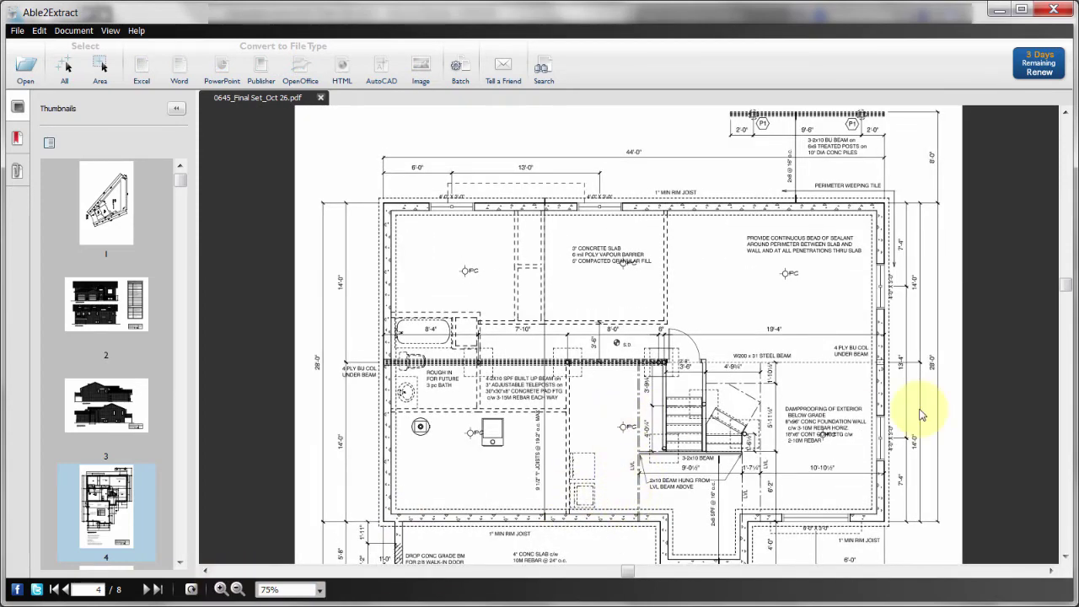
scroll(1067, 311, "down", 5)
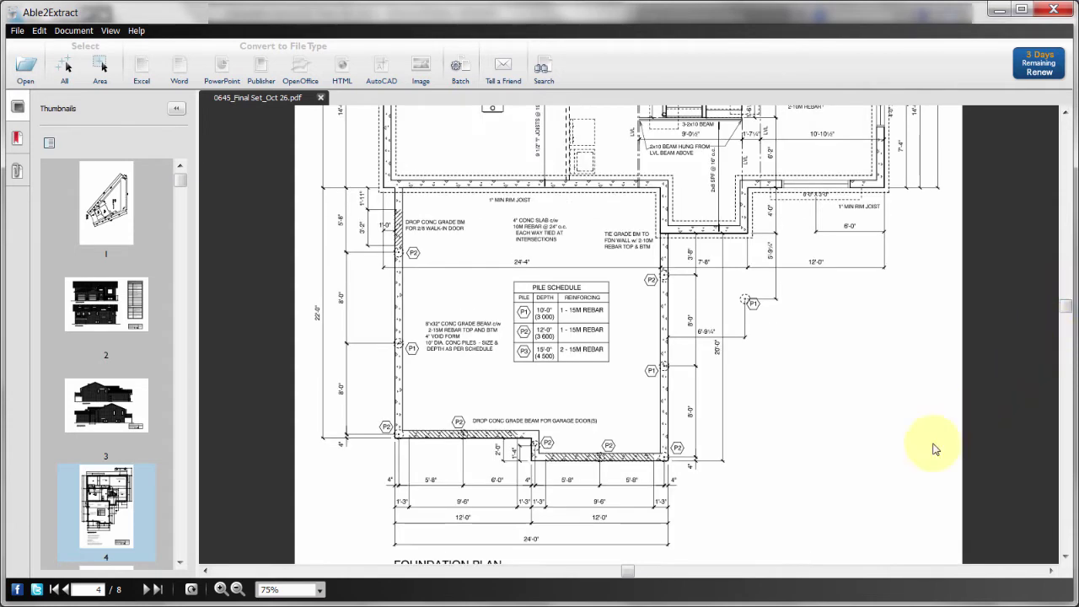
left_click(1067, 556)
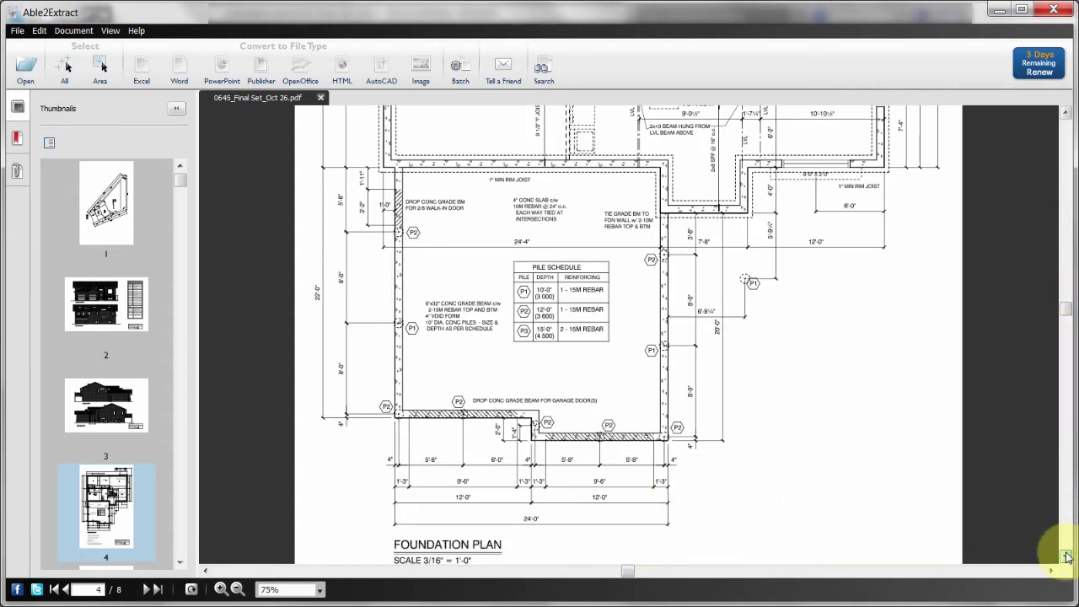
left_click(1066, 556)
left_click(1066, 556)
left_click(1067, 556)
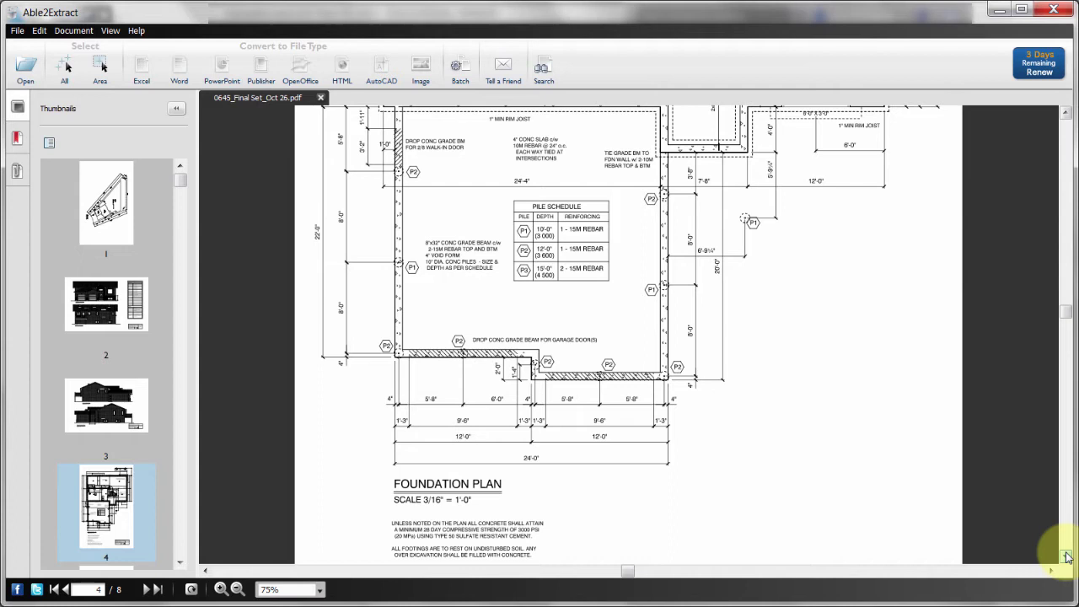
left_click(1066, 557)
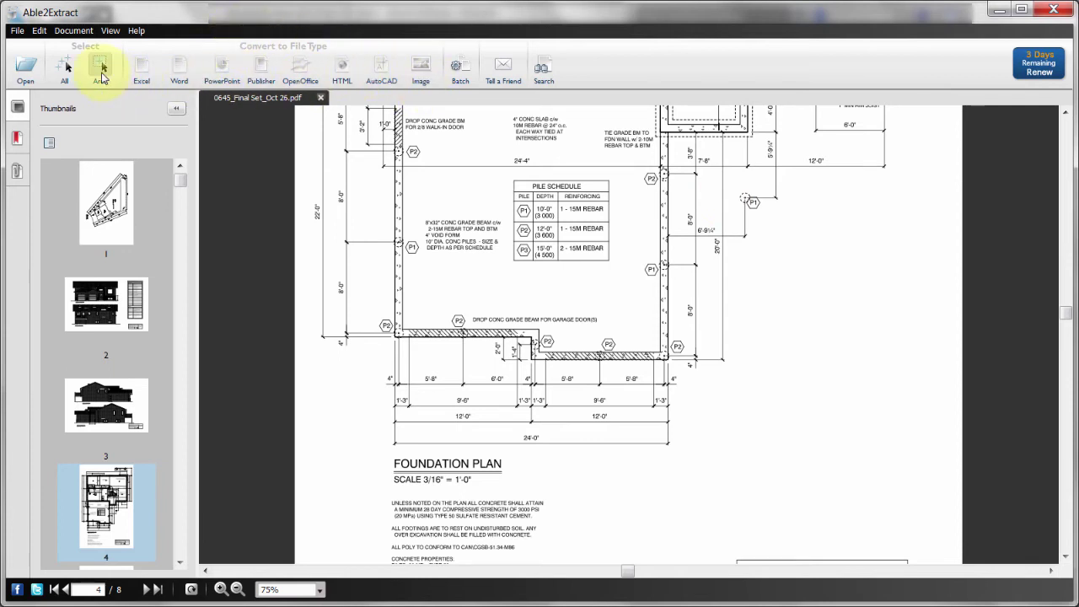
Step: View the page at Actual Size, then switch to Fit Page
left_click(321, 590)
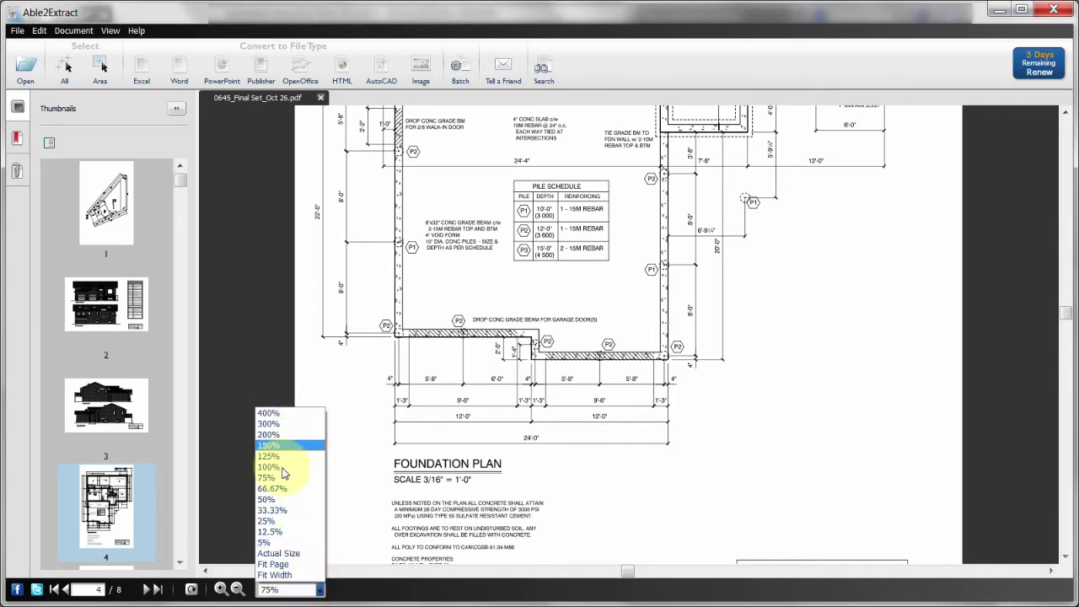
left_click(287, 553)
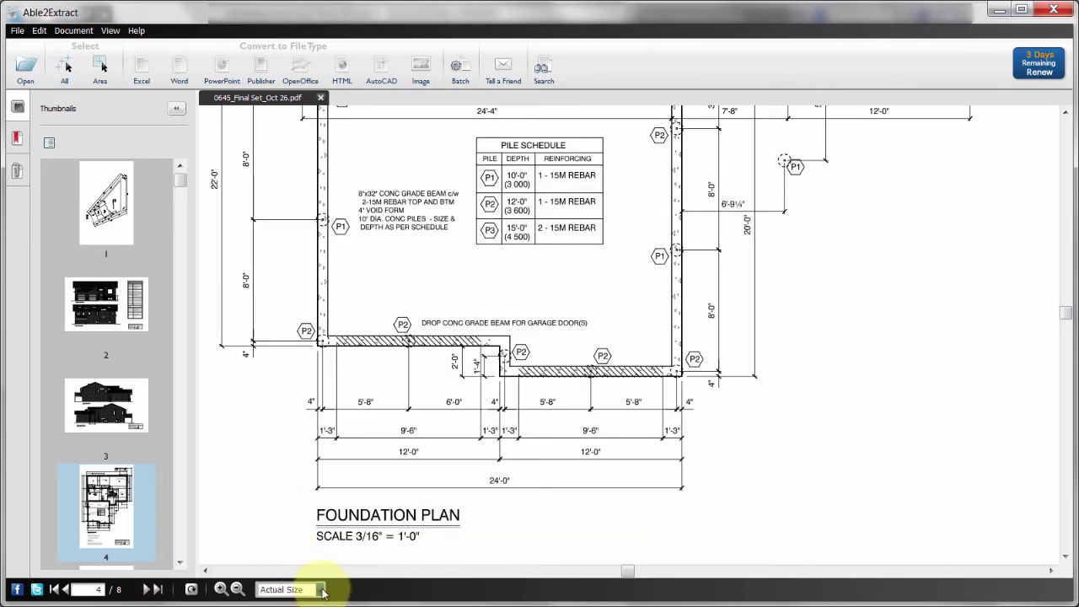
left_click(319, 589)
left_click(298, 564)
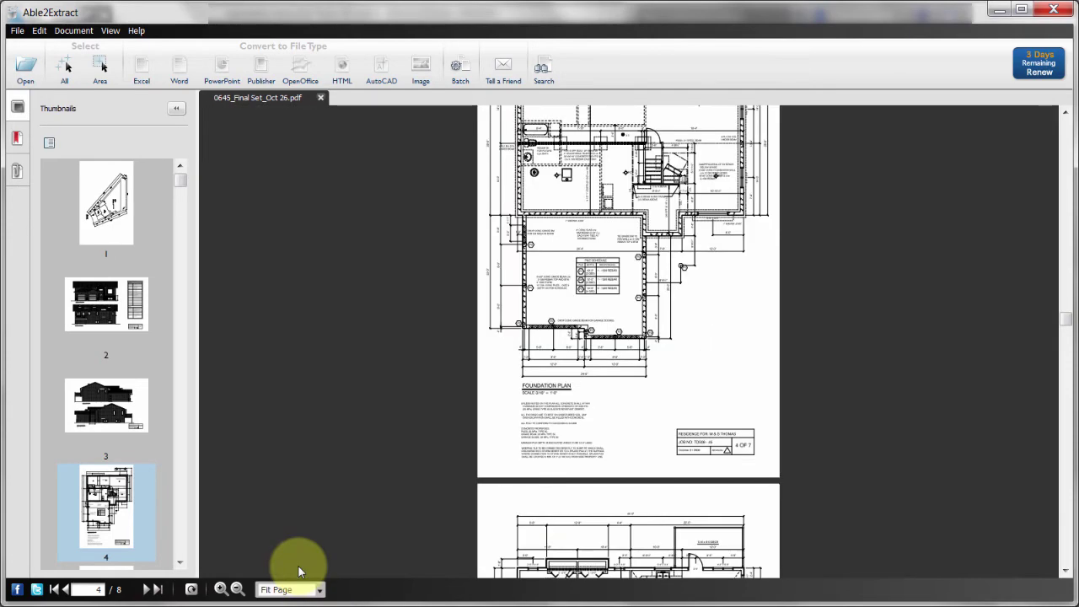
scroll(489, 379, "up", 1)
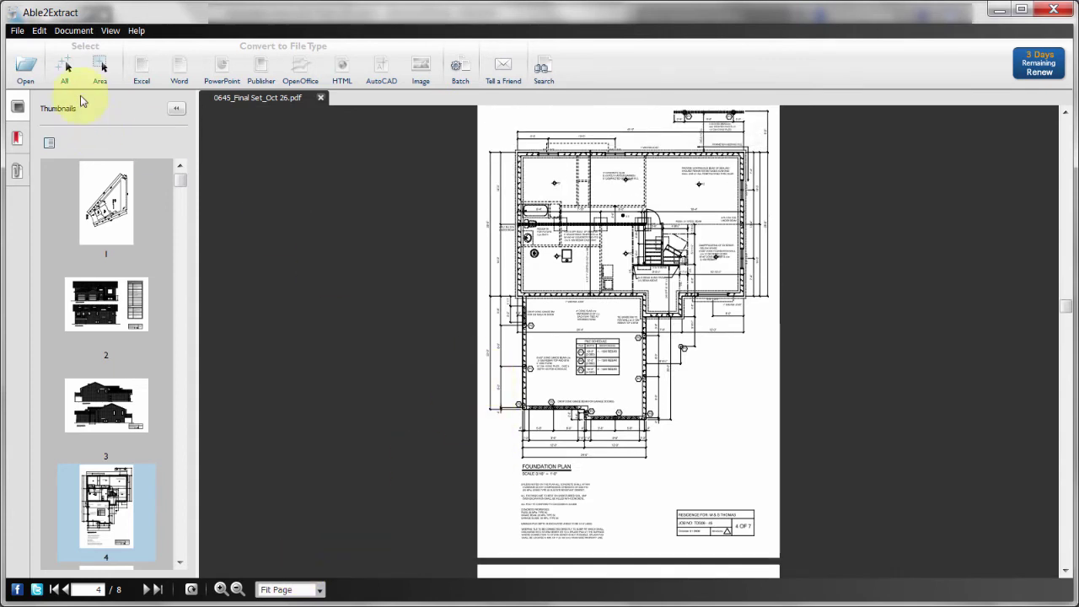
Step: Try region selection and the thumbnail options, then select the entire page 4 for conversion
left_click(100, 67)
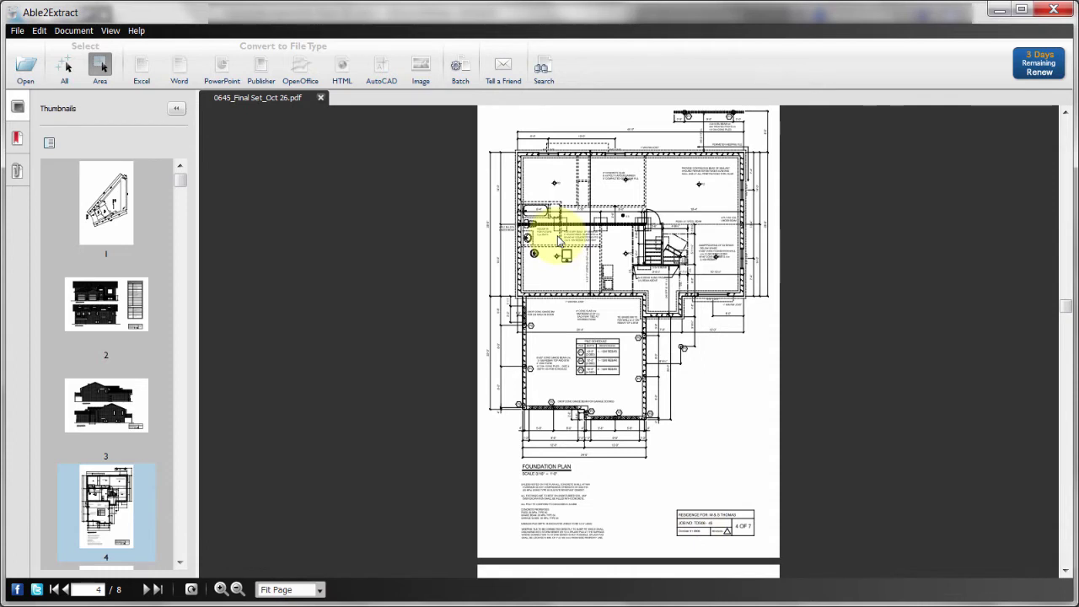
right_click(108, 499)
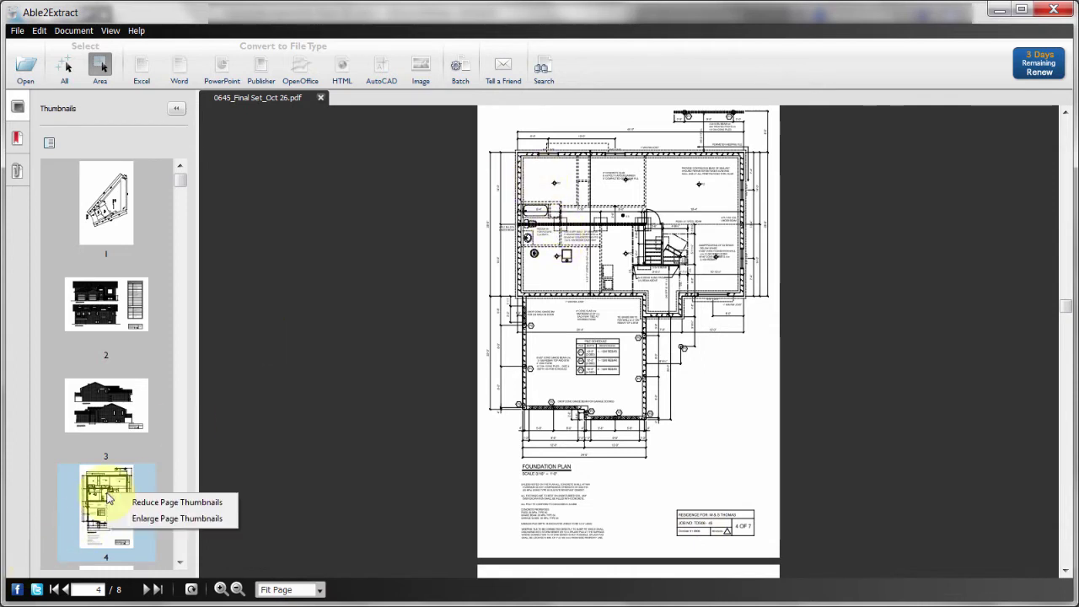
left_click(376, 385)
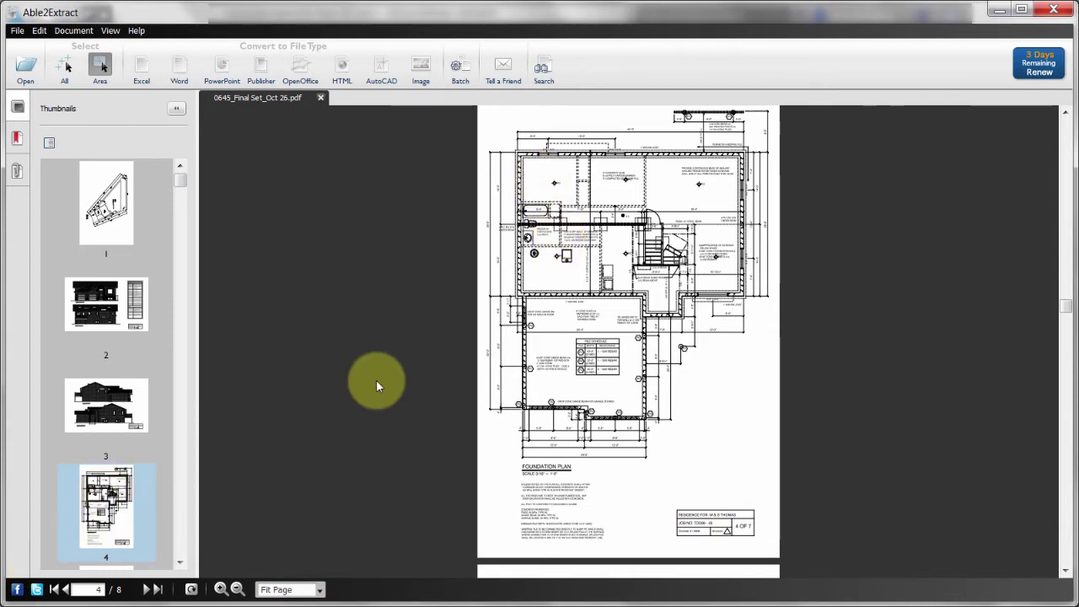
left_click(66, 67)
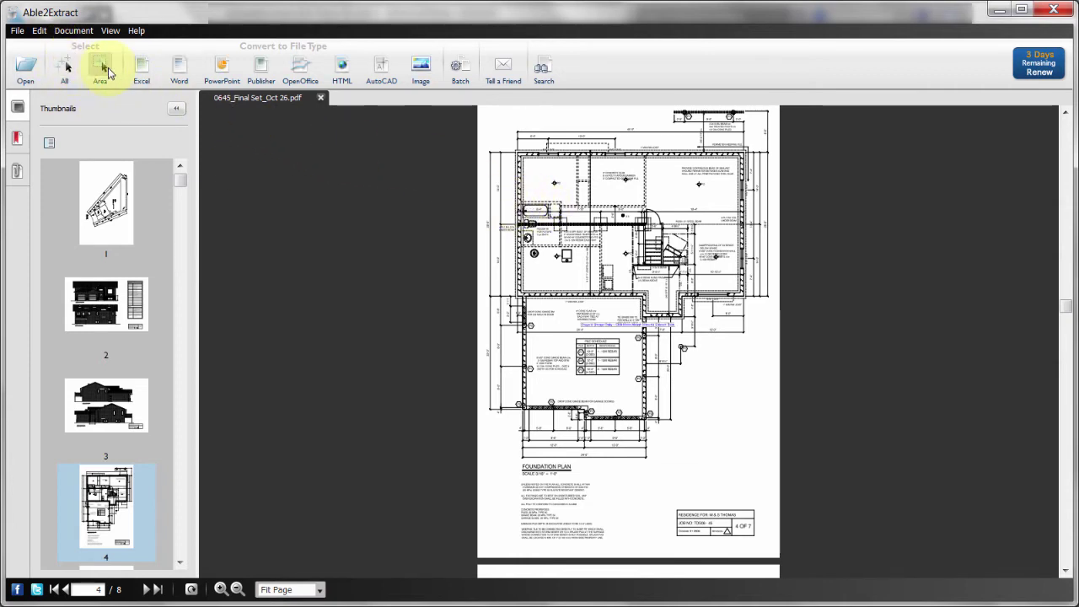
Step: Set AutoCAD conversion to the RGB (AutoCAD 2004) palette, Inches units and Zero polyline width
left_click(383, 68)
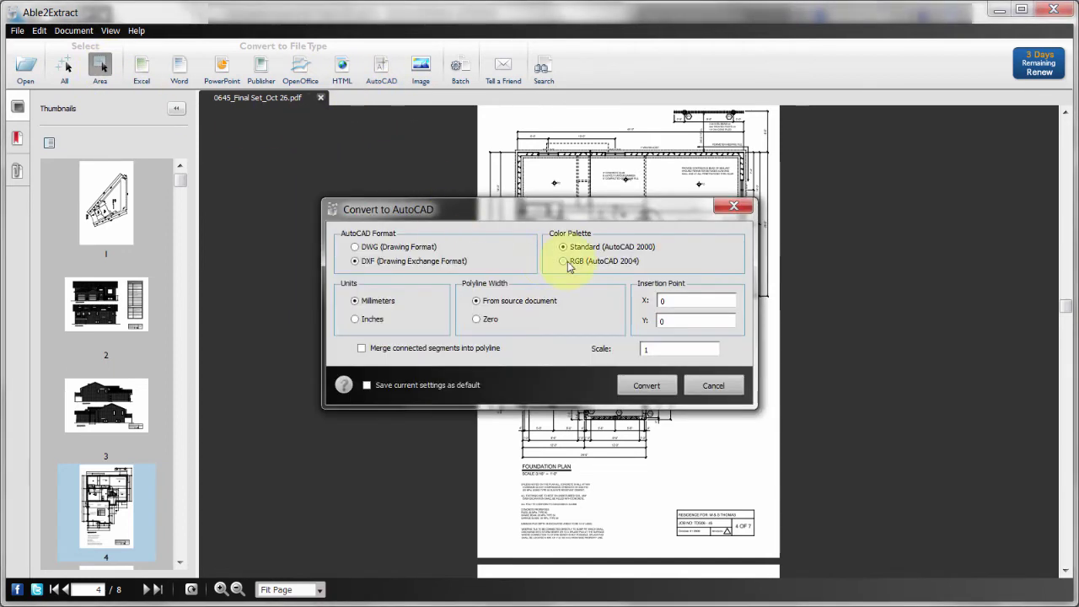
left_click(563, 262)
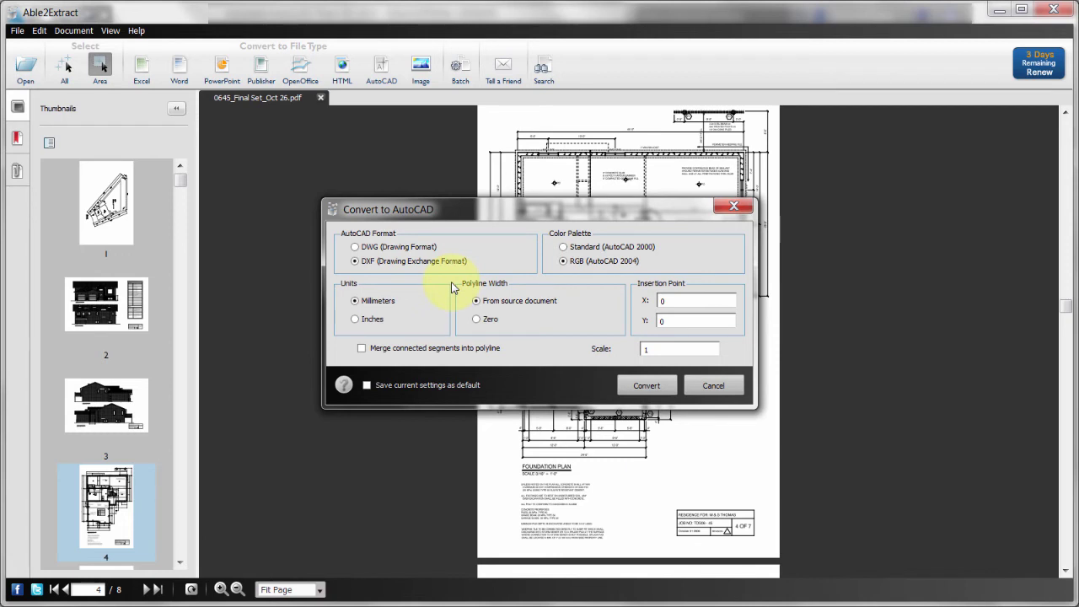
left_click(373, 320)
left_click(477, 319)
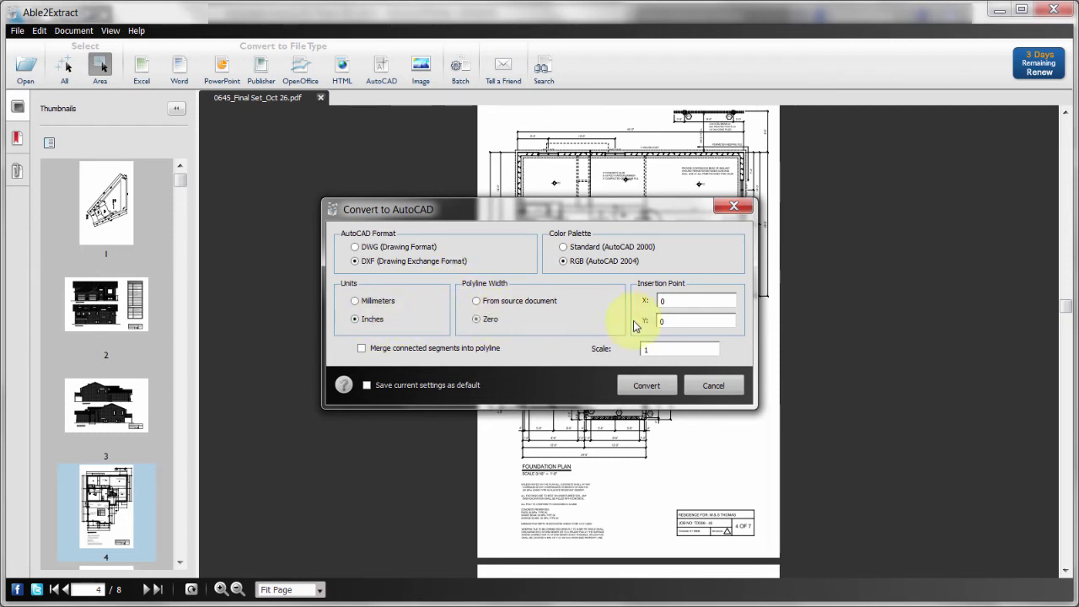
Step: Fix the invalid scale by entering 64, then convert the page to DXF
left_click(662, 348)
type("3/16\"=1'")
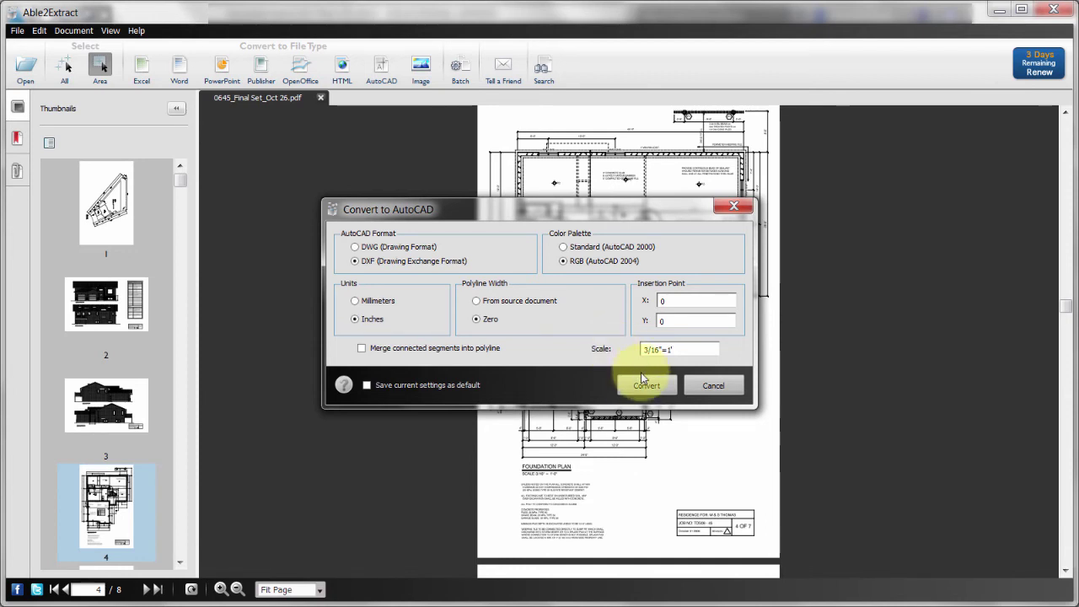
left_click(641, 385)
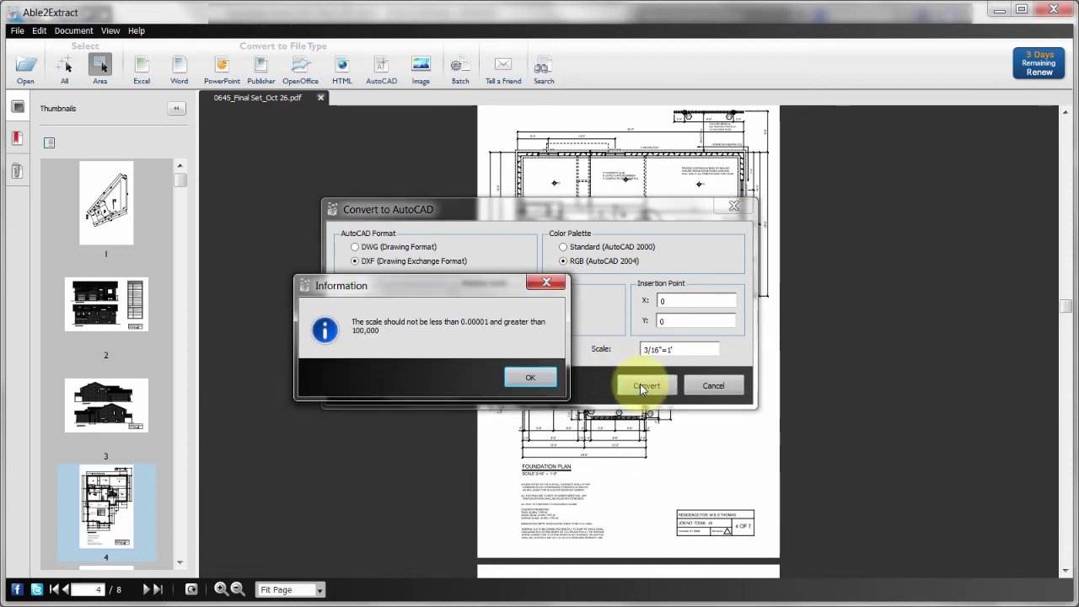
left_click(531, 379)
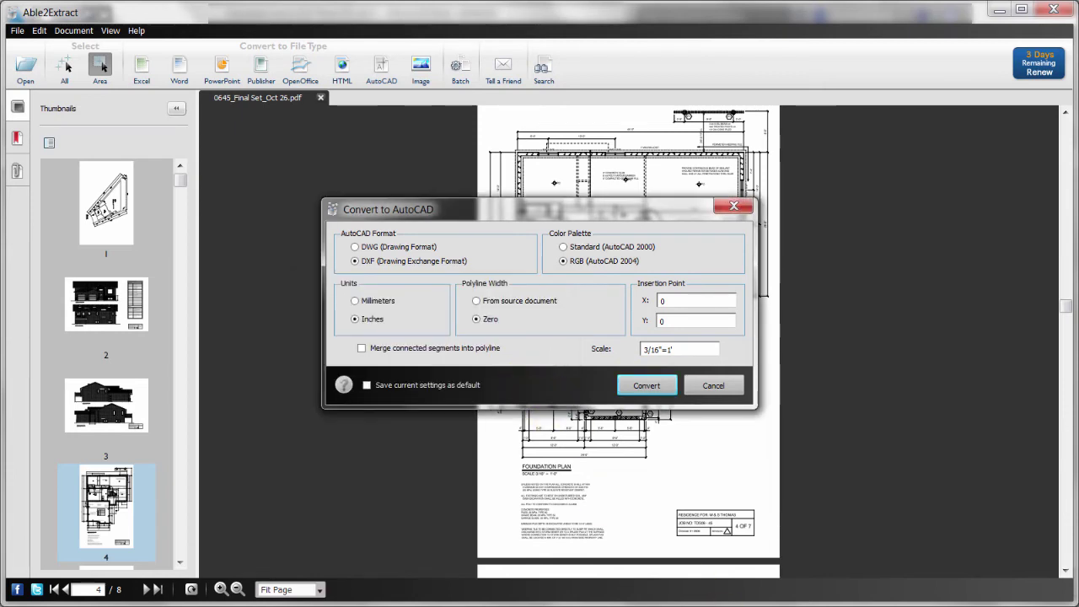
left_click_drag(672, 348, 627, 342)
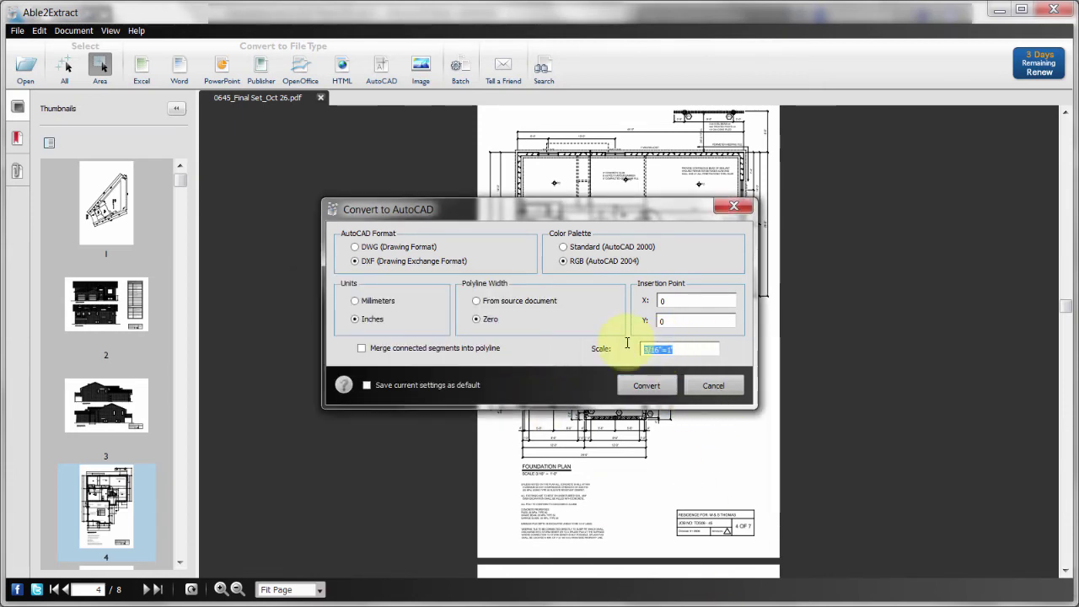
type("64")
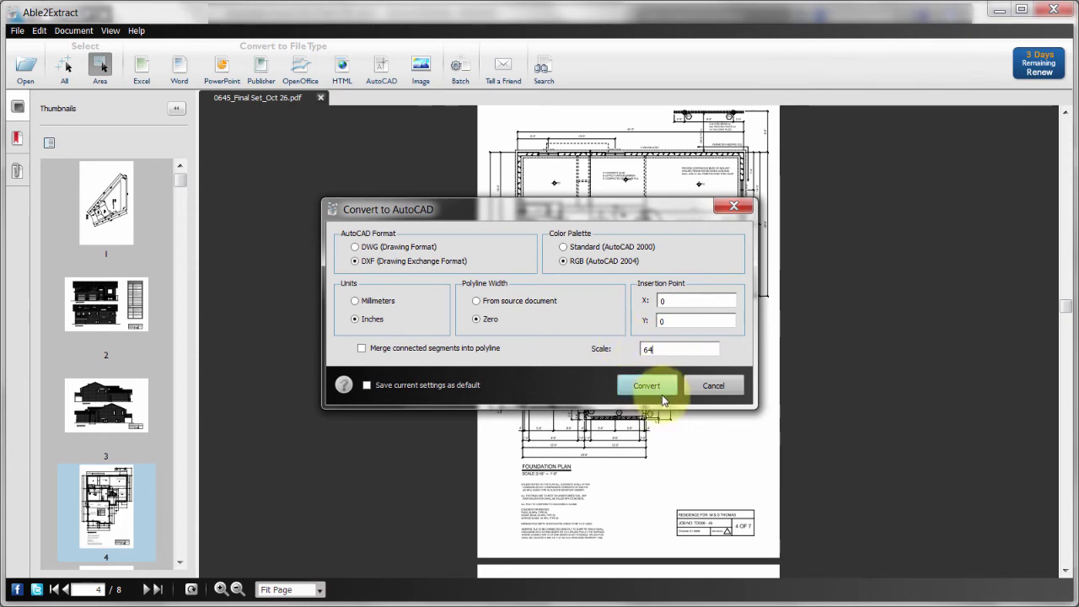
left_click(662, 395)
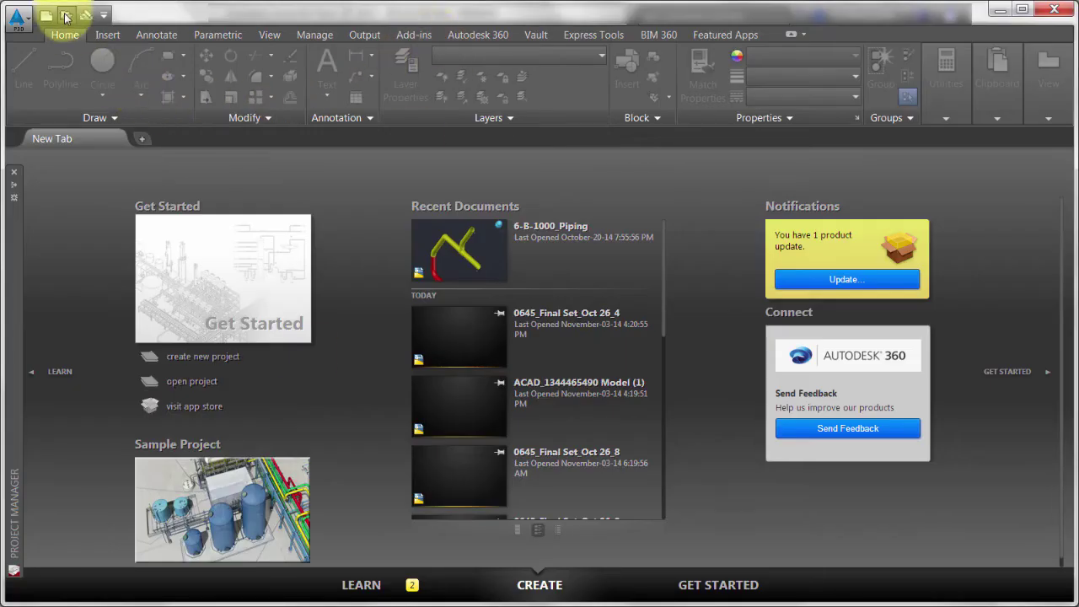
Step: Open 0645_Final Set_Oct 26_4.dxf, with the file type filtered to DXF
left_click(65, 15)
left_click(557, 495)
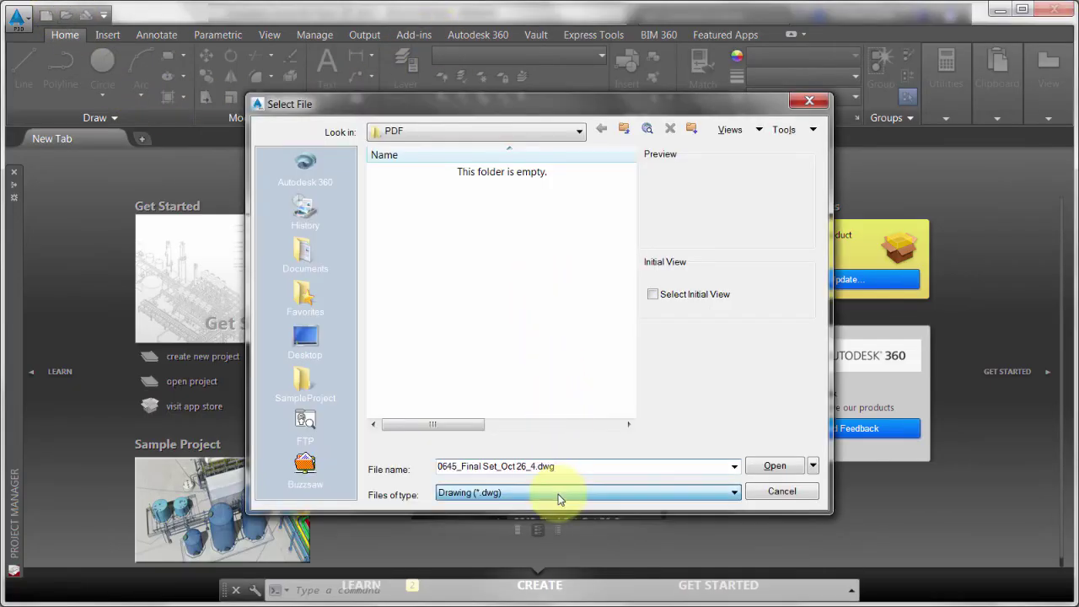
left_click(559, 525)
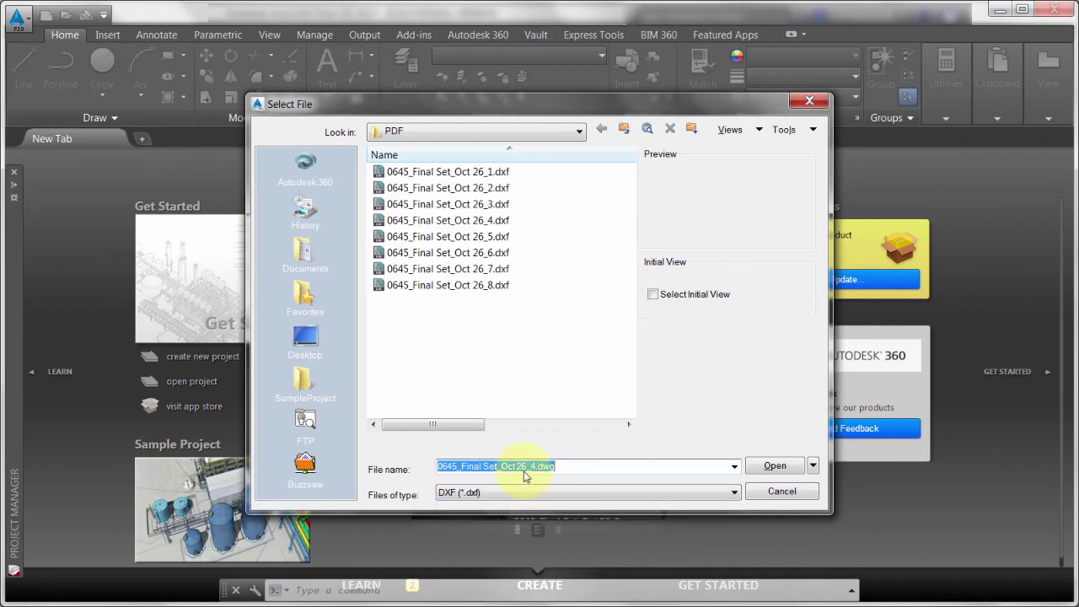
left_click(476, 220)
left_click(782, 471)
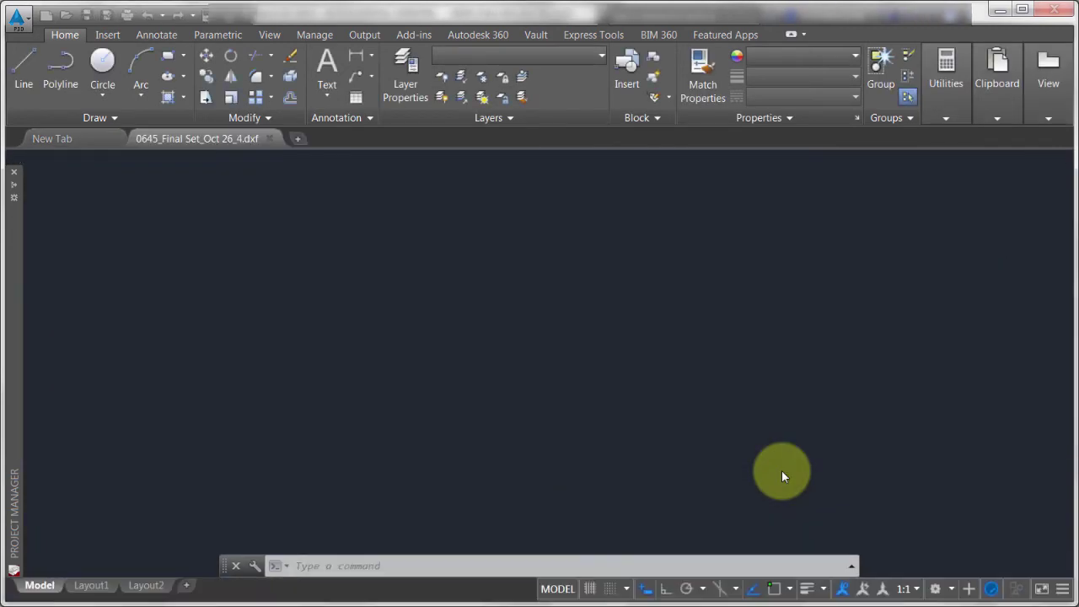
Step: Select the white background hatch and list its properties with LI
middle_click_drag(548, 301, 639, 338)
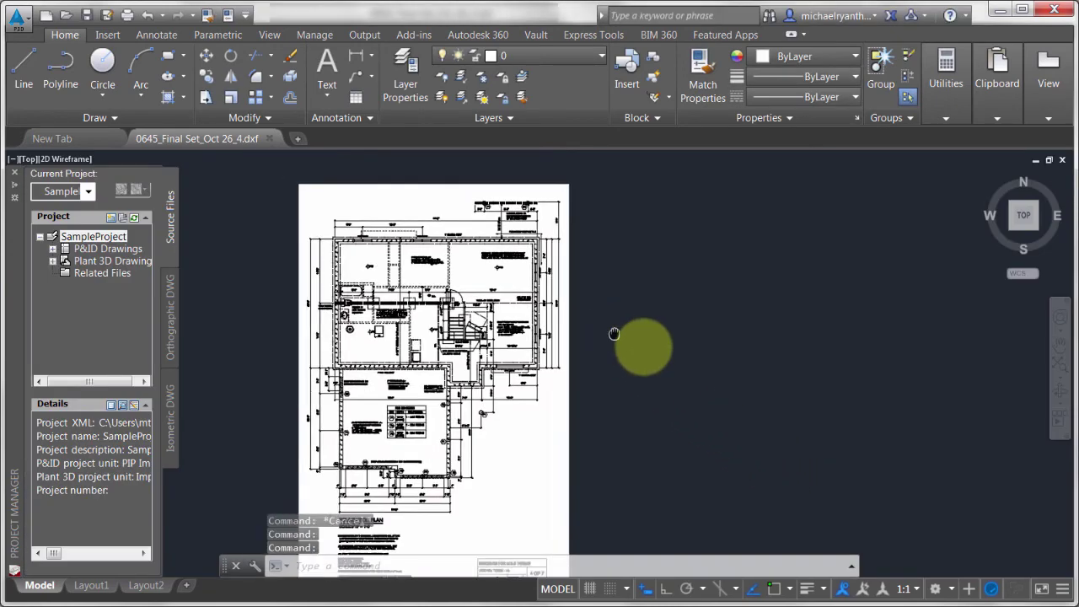
scroll(560, 261, "up", 2)
left_click(511, 181)
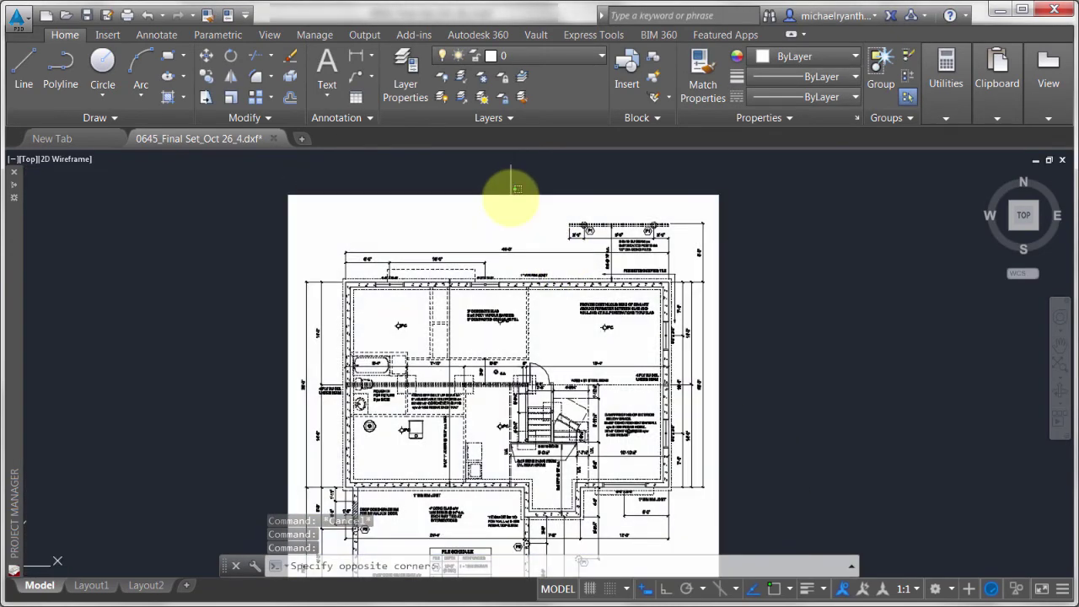
left_click(393, 164)
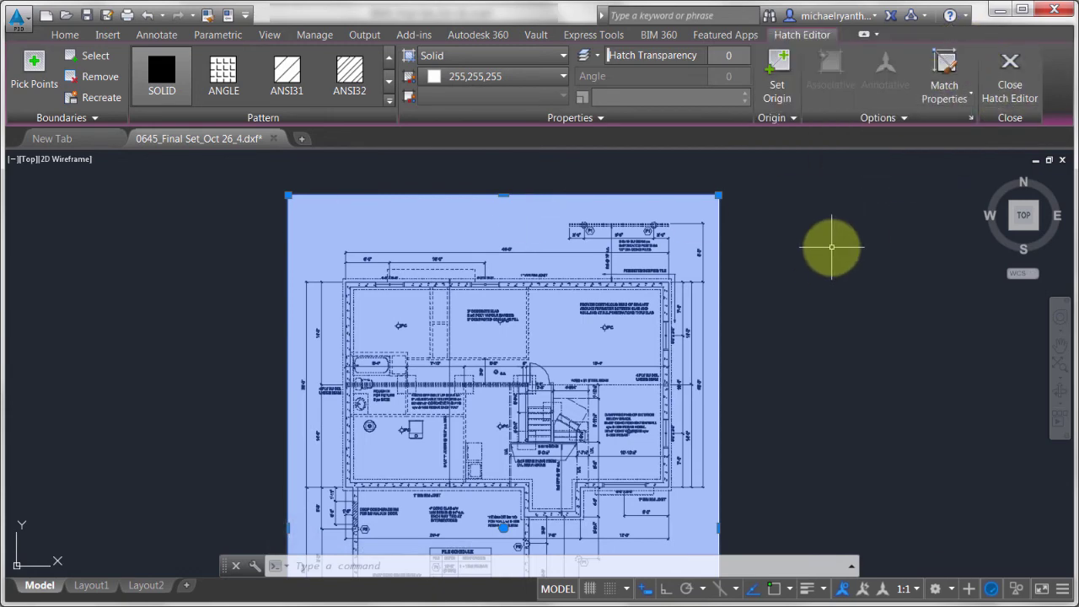
type("LI")
key("Return")
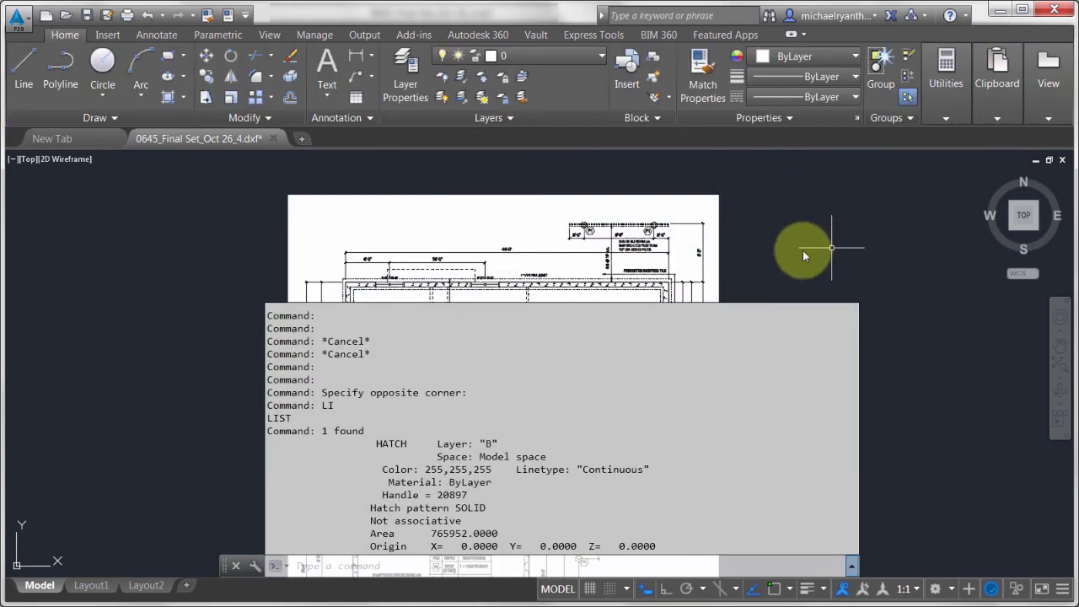
Step: Window-select the background SOLID hatch and erase it
left_click(737, 207)
left_click(700, 174)
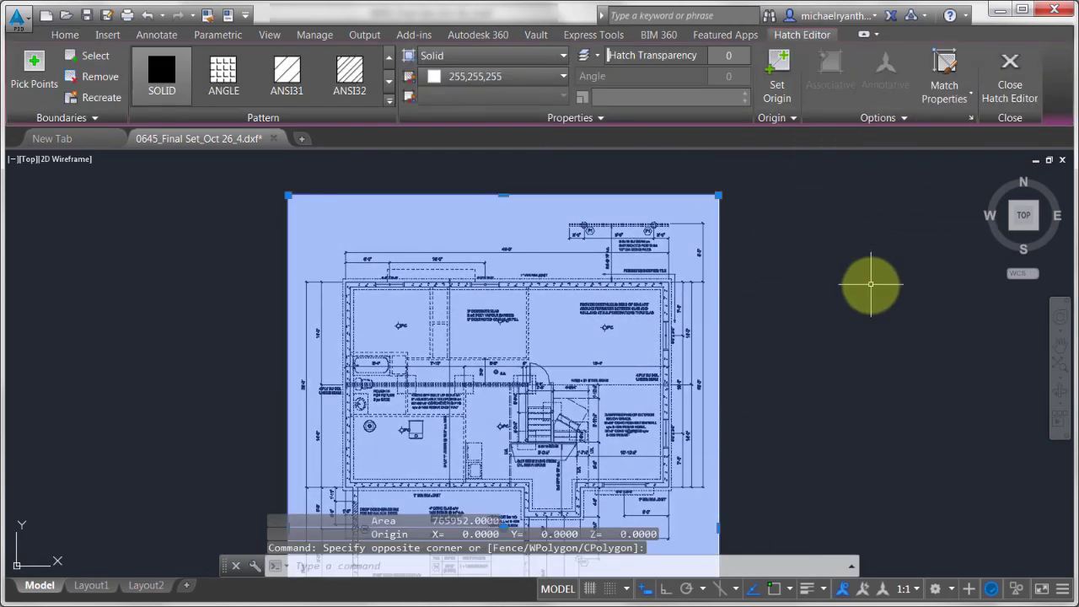
key("Delete")
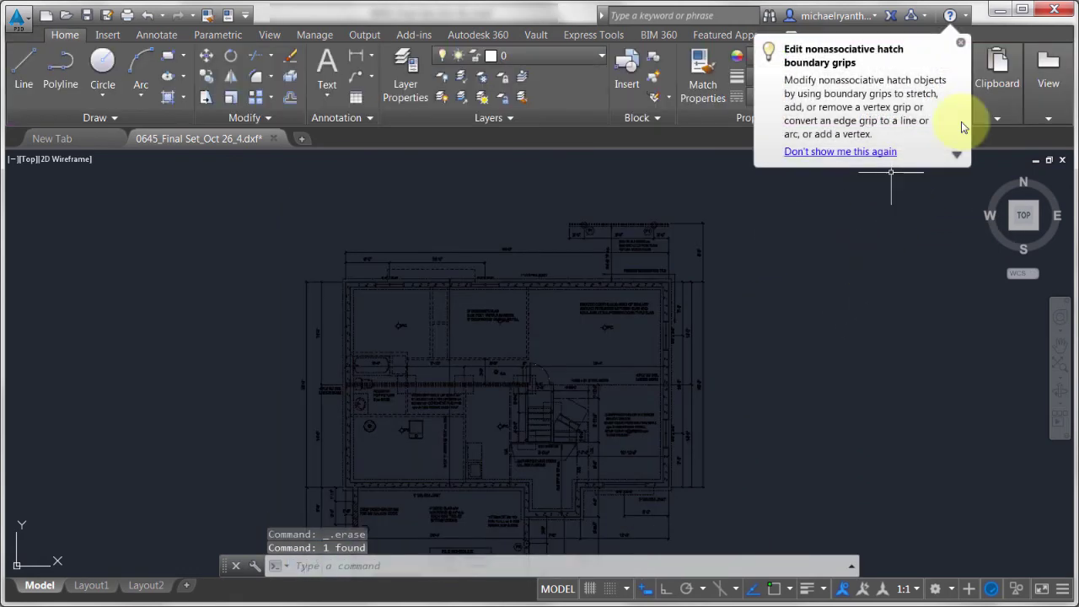
left_click(960, 43)
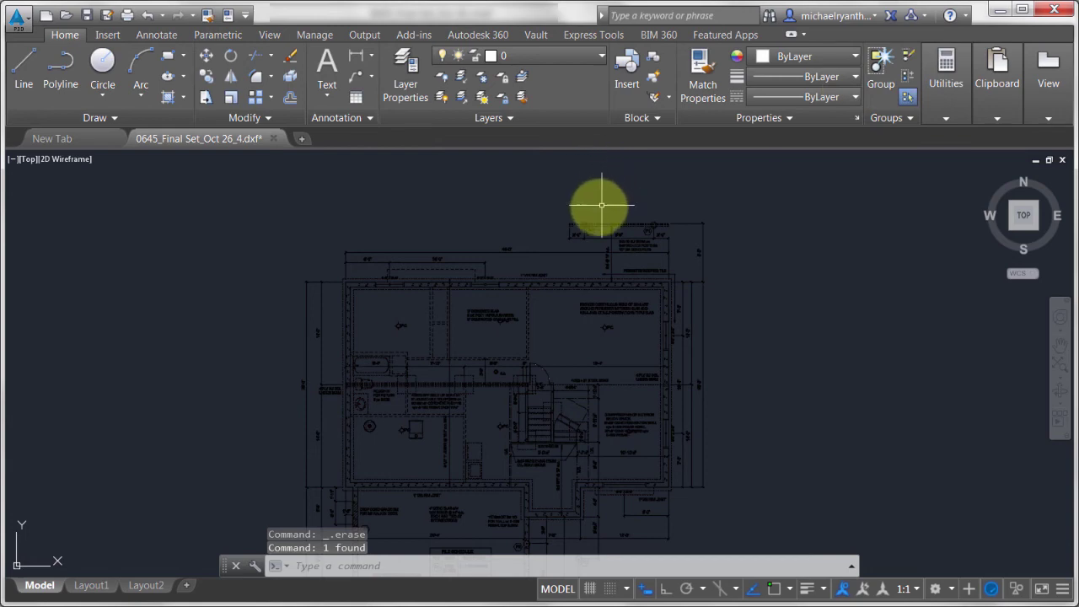
scroll(601, 205, "up", 4)
Step: Change every object's colour from RGB 0,0,0 to ByLayer so the linework shows white
left_click(578, 287)
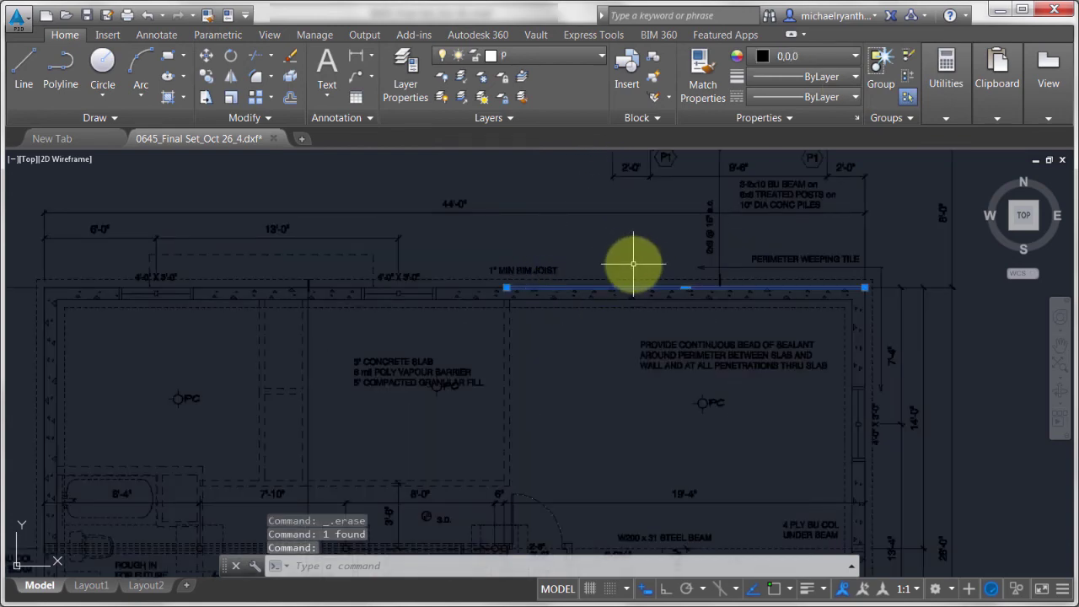
key("Escape")
key("ctrl+a")
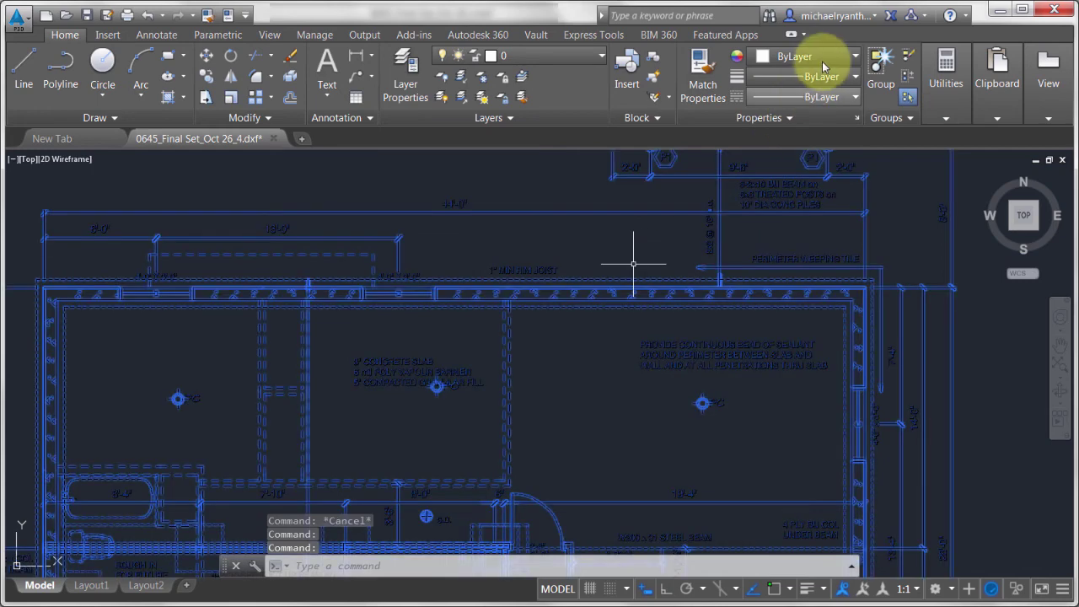
left_click(822, 58)
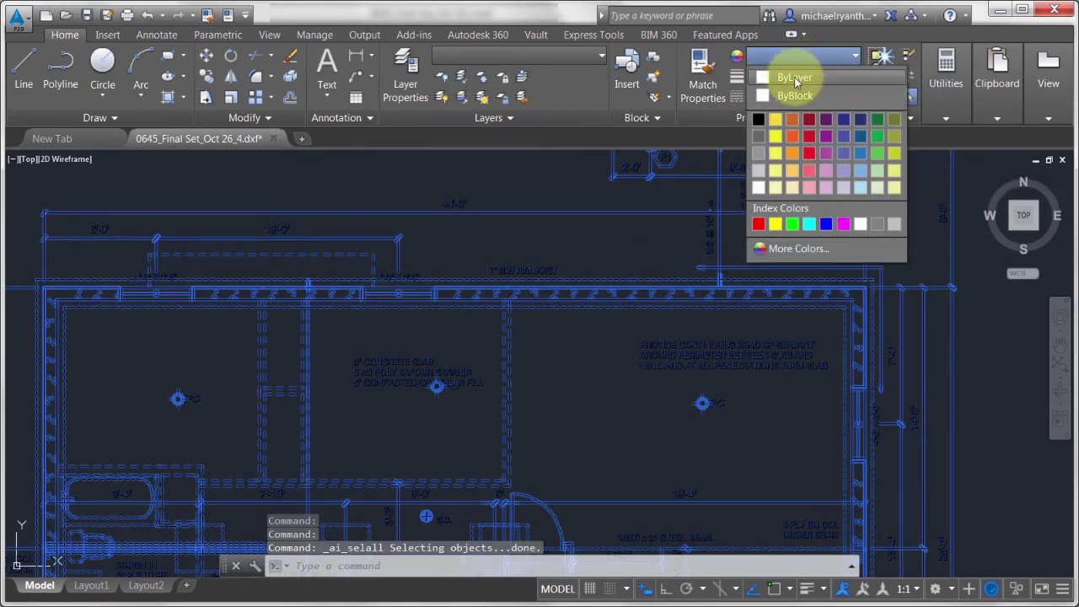
key("Escape")
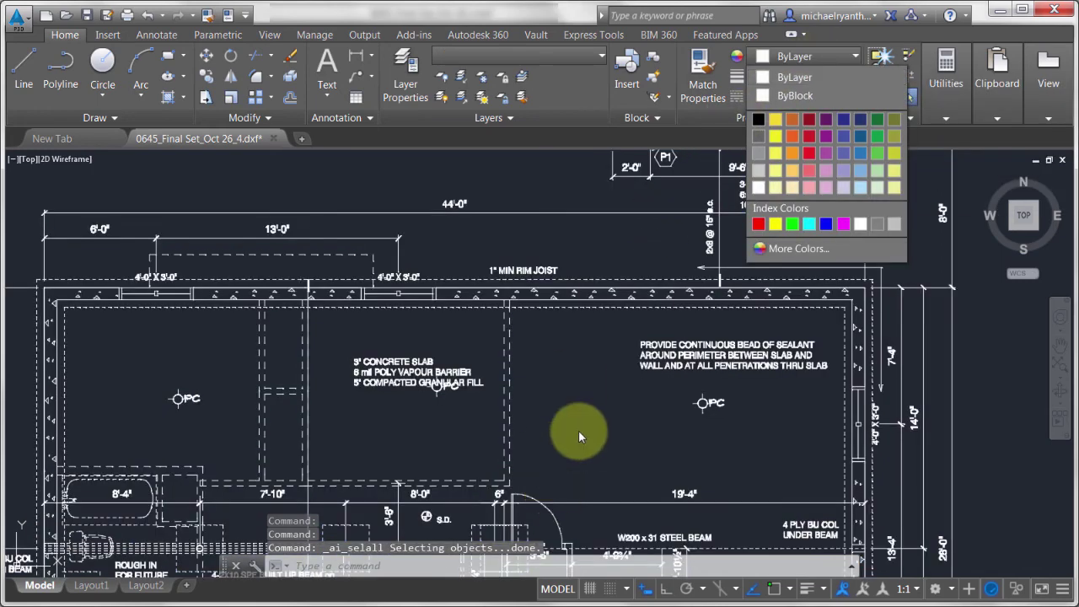
key("Escape")
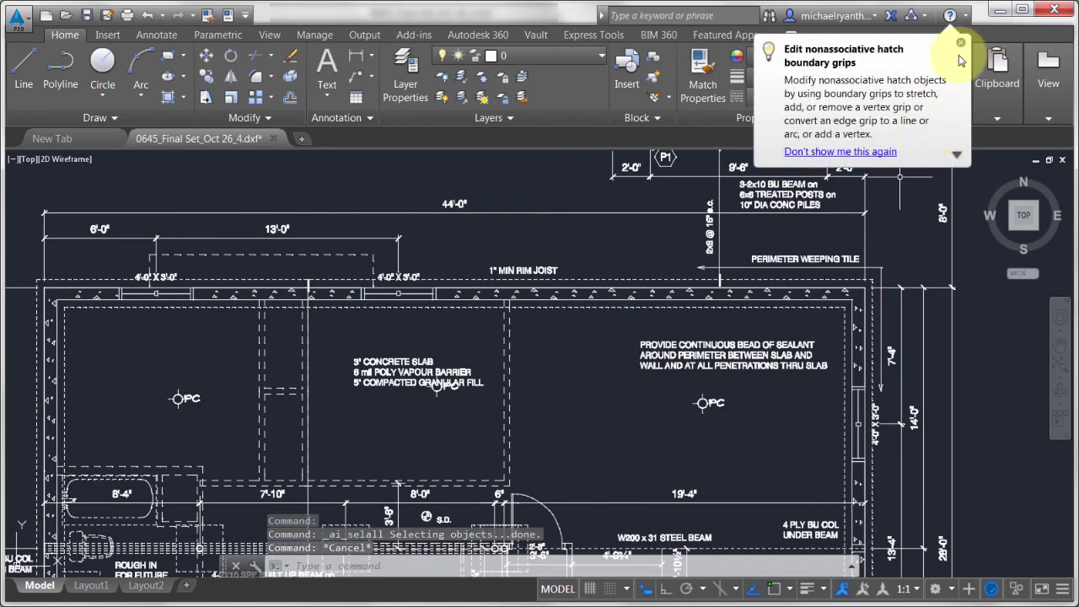
scroll(616, 236, "up", 1)
scroll(750, 267, "up", 1)
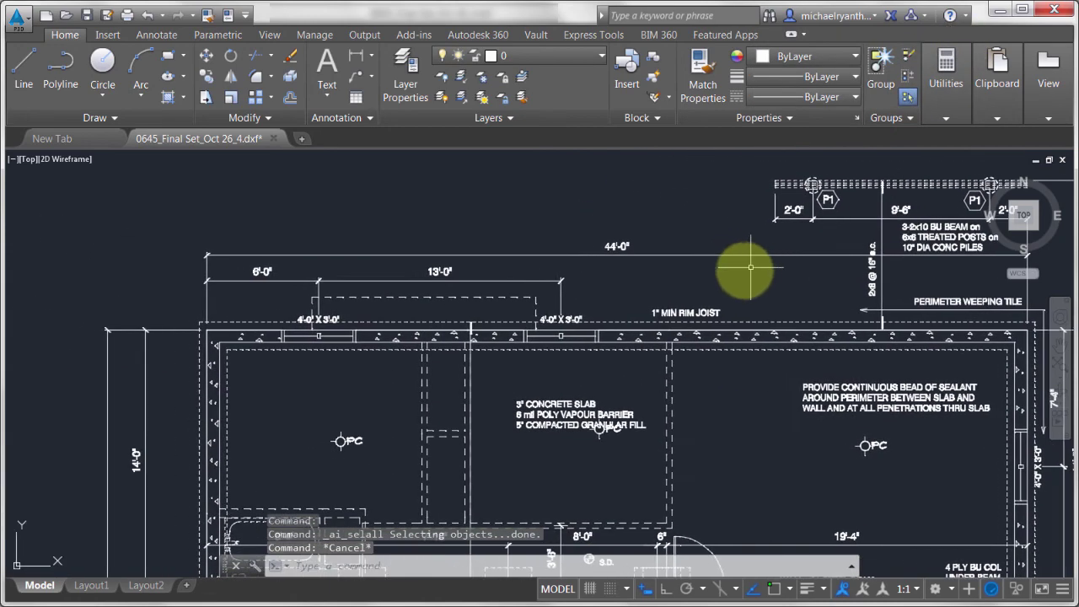
scroll(508, 307, "up", 2)
scroll(508, 307, "up", 2)
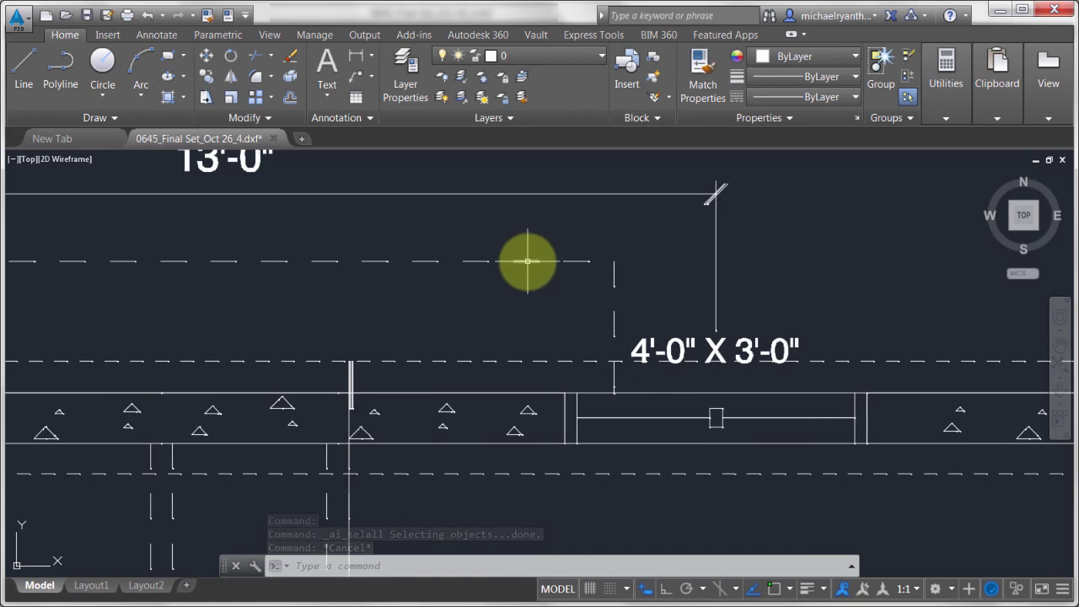
key("Escape")
scroll(554, 261, "up", 2)
scroll(503, 260, "up", 1)
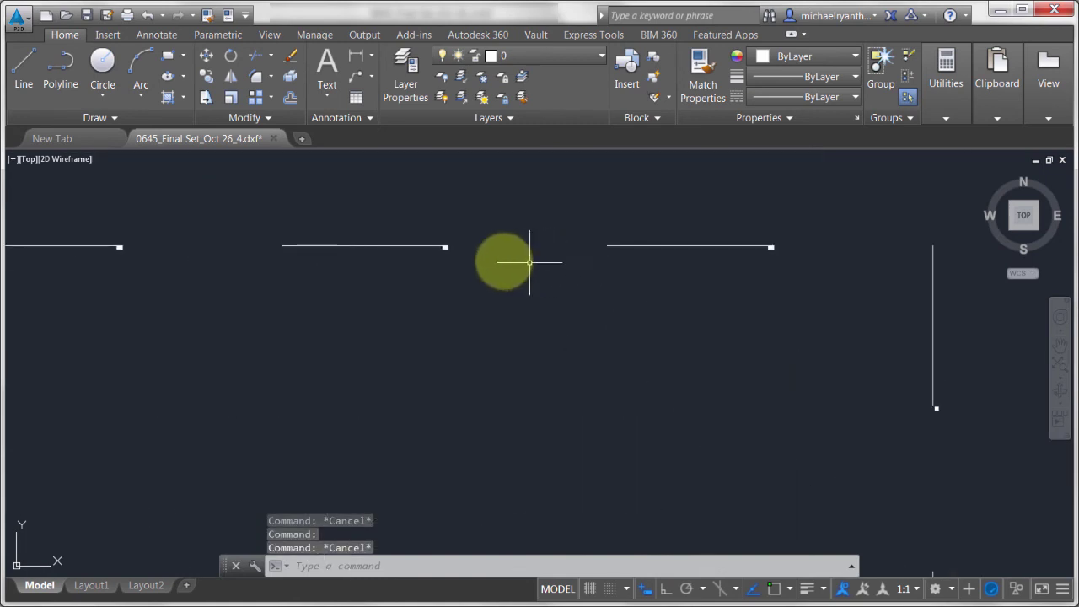
scroll(444, 252, "up", 1)
left_click(409, 233)
key("Escape")
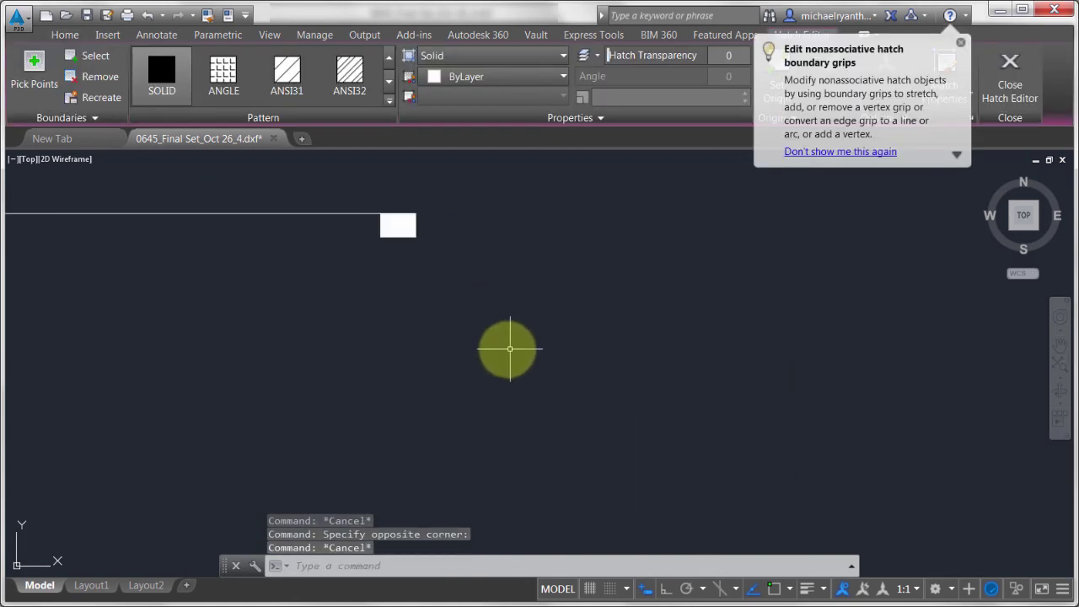
scroll(507, 345, "down", 5)
scroll(507, 346, "down", 3)
scroll(498, 357, "down", 1)
middle_click_drag(498, 356, 511, 274)
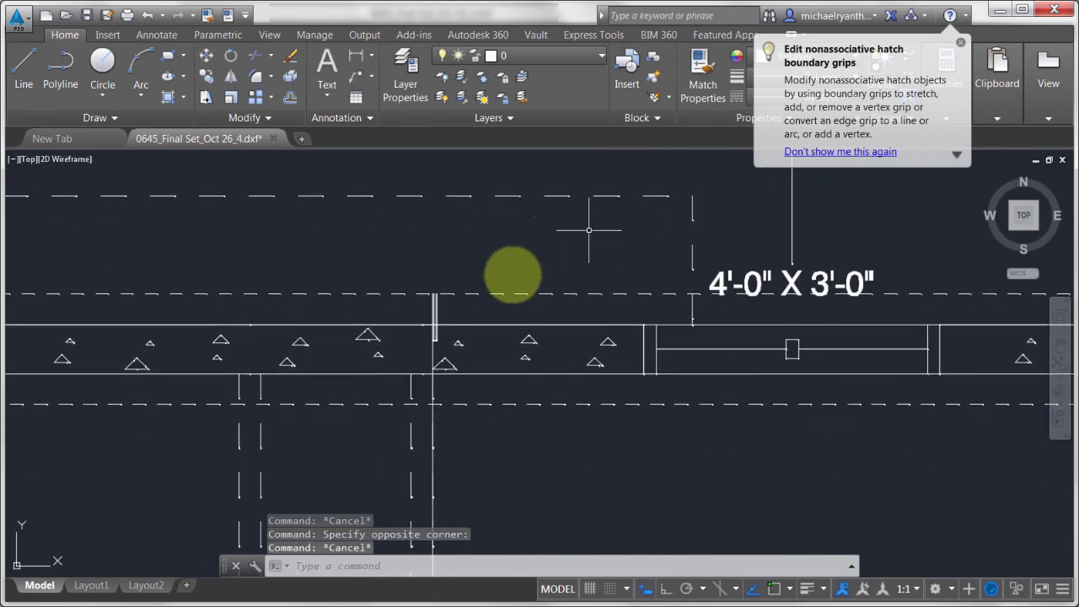
scroll(462, 318, "up", 1)
scroll(453, 333, "up", 2)
left_click(452, 360)
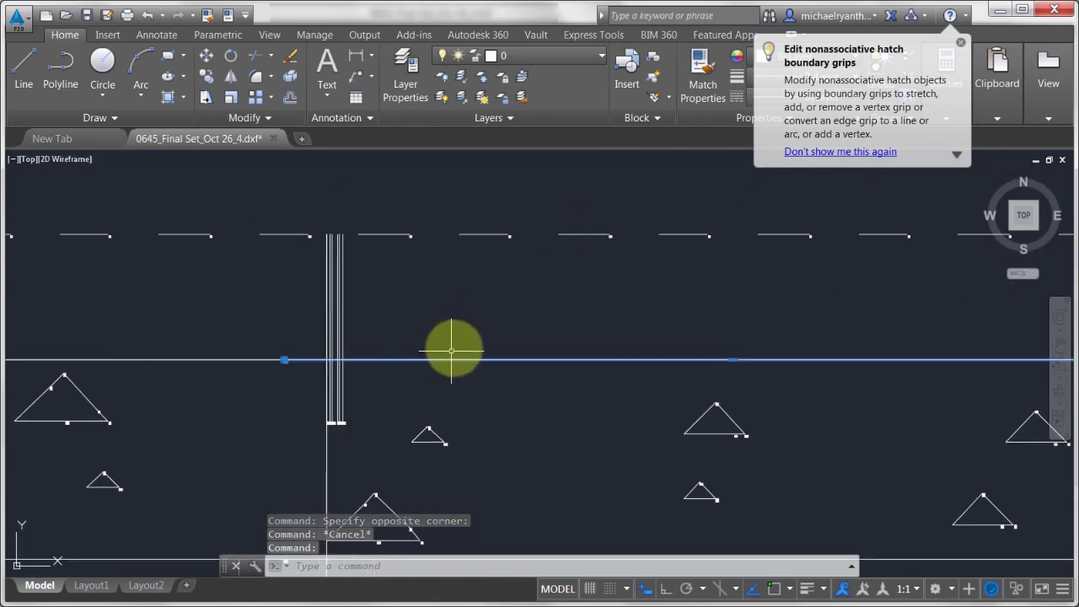
scroll(465, 337, "down", 4)
scroll(474, 327, "down", 2)
key("Escape")
scroll(525, 366, "down", 2)
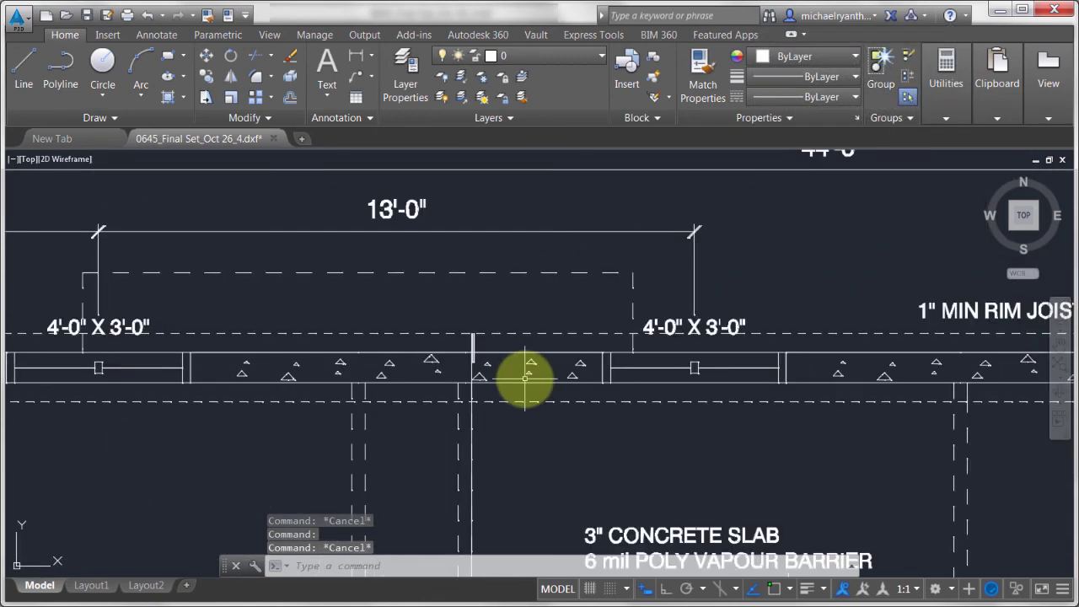
scroll(501, 424, "down", 2)
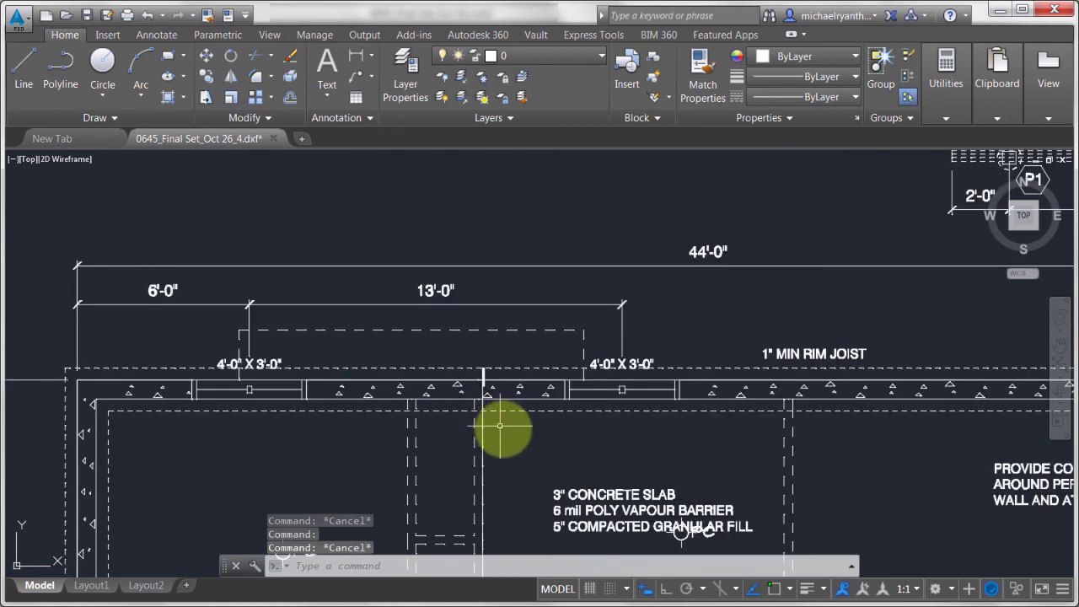
left_click(582, 497)
left_click(590, 474)
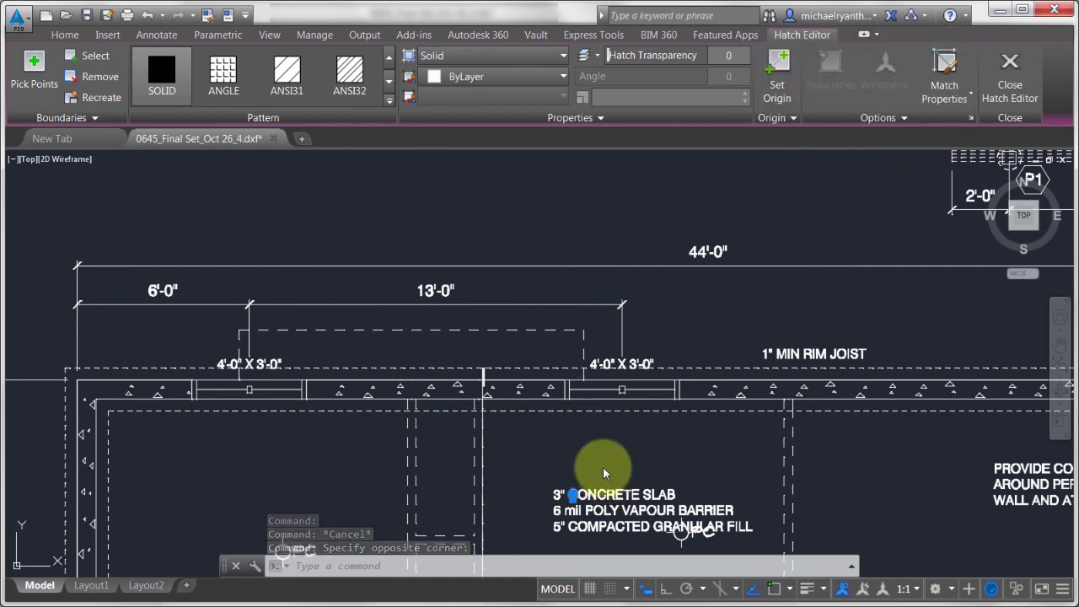
key("Escape")
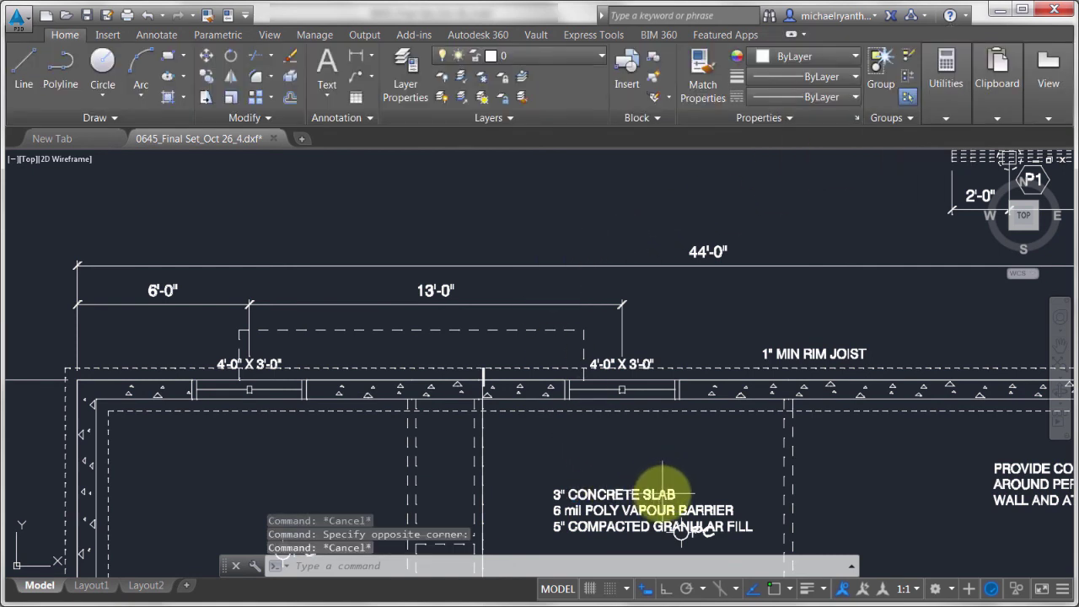
left_click(673, 455)
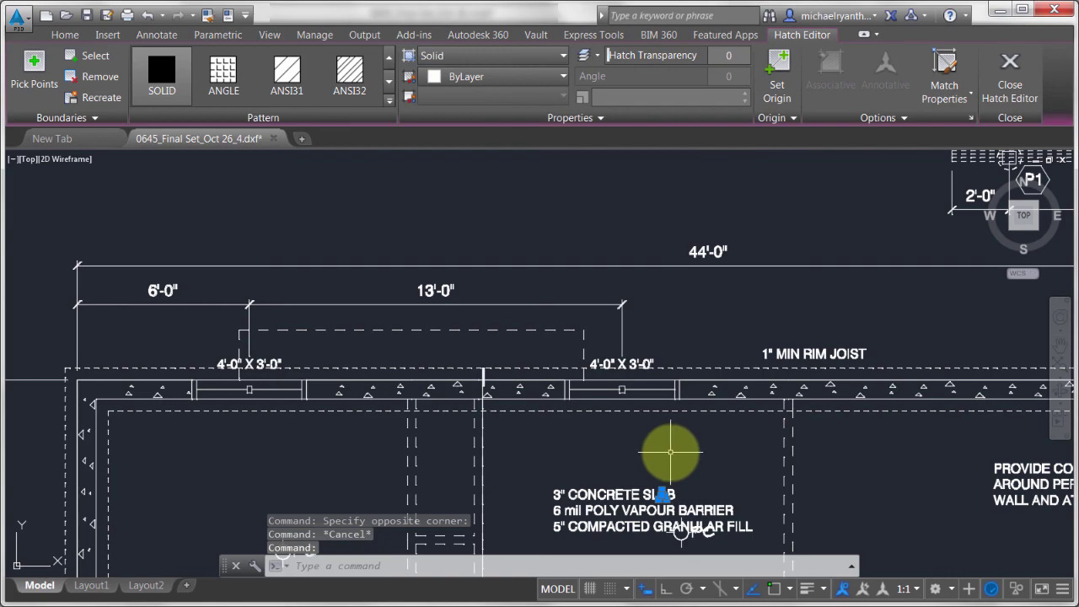
key("Escape")
scroll(670, 452, "up", 3)
scroll(666, 426, "down", 2)
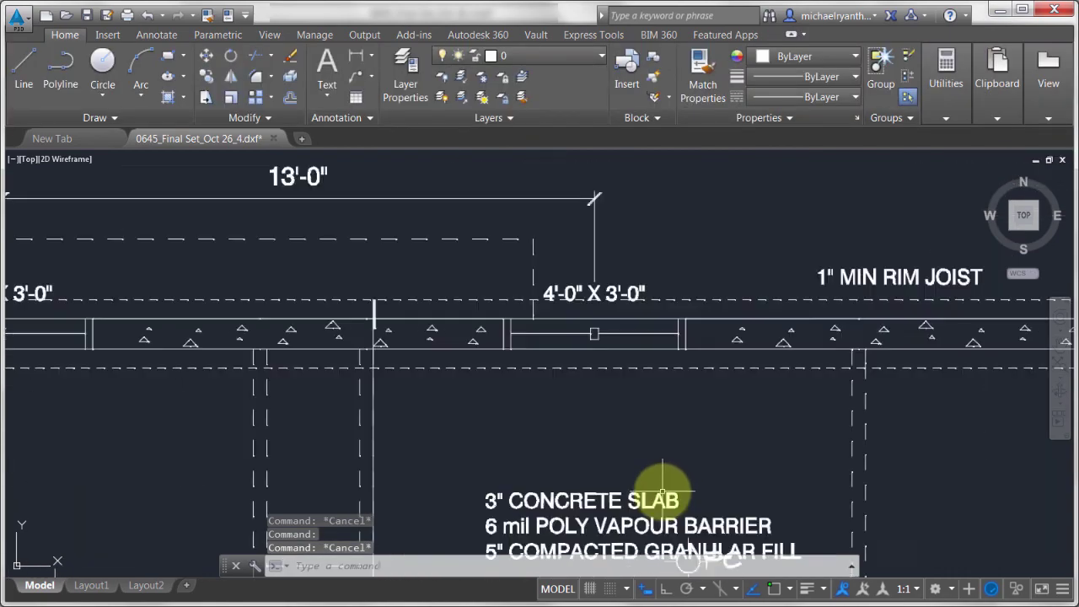
scroll(666, 494, "down", 4)
scroll(663, 495, "down", 2)
middle_click_drag(687, 474, 548, 265)
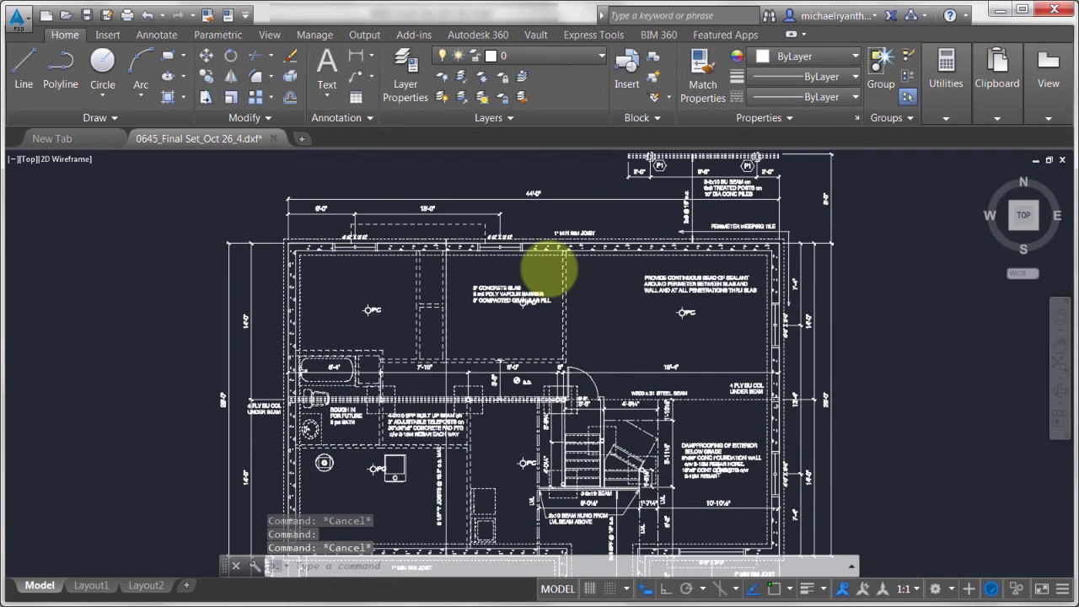